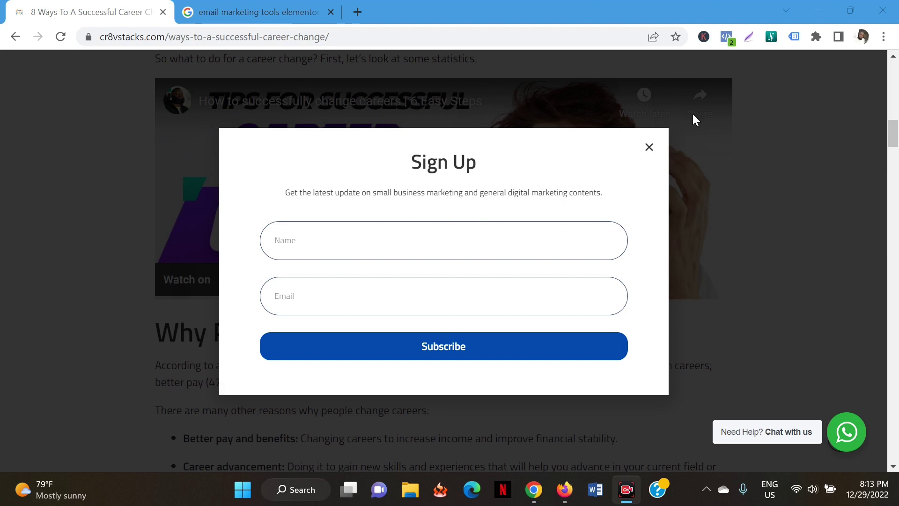
Step: Bring the Chrome window forward to show the live Sign Up popup on the career-change post
click(777, 462)
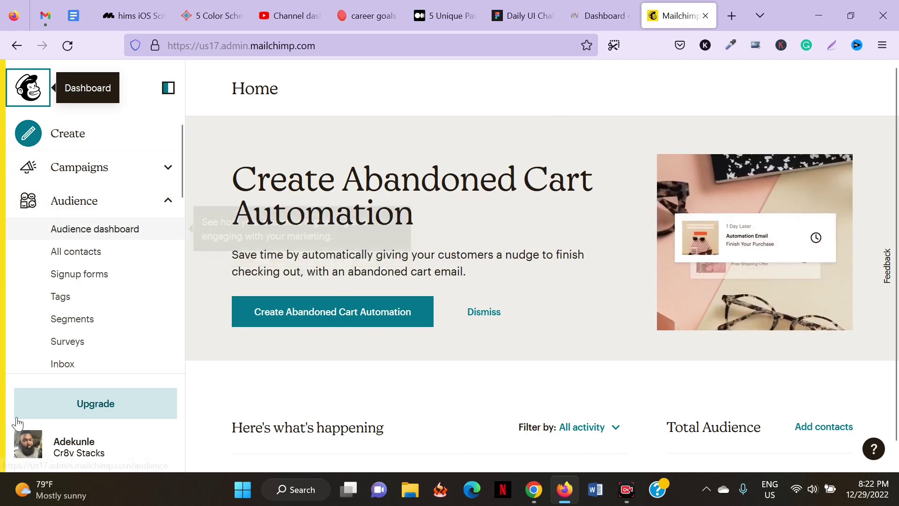
Step: Go to the API keys page via Account & billing > Extras in Mailchimp
click(29, 450)
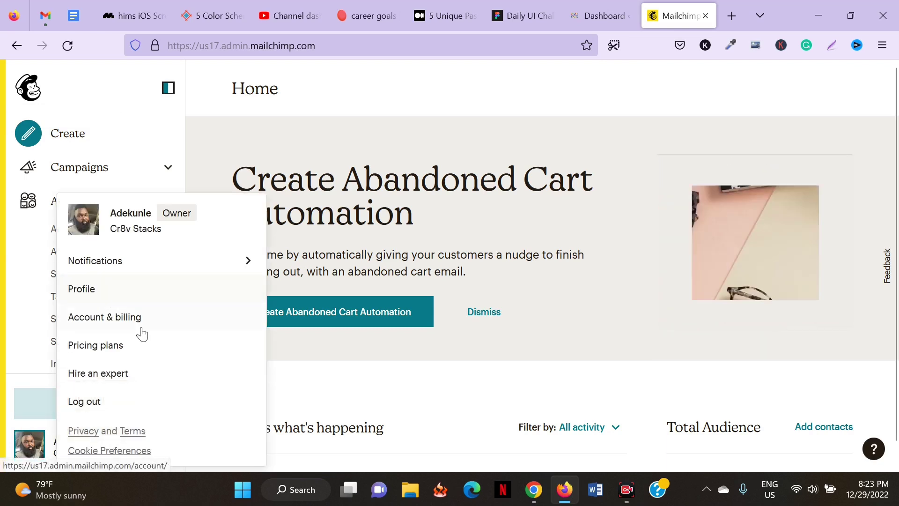
click(109, 327)
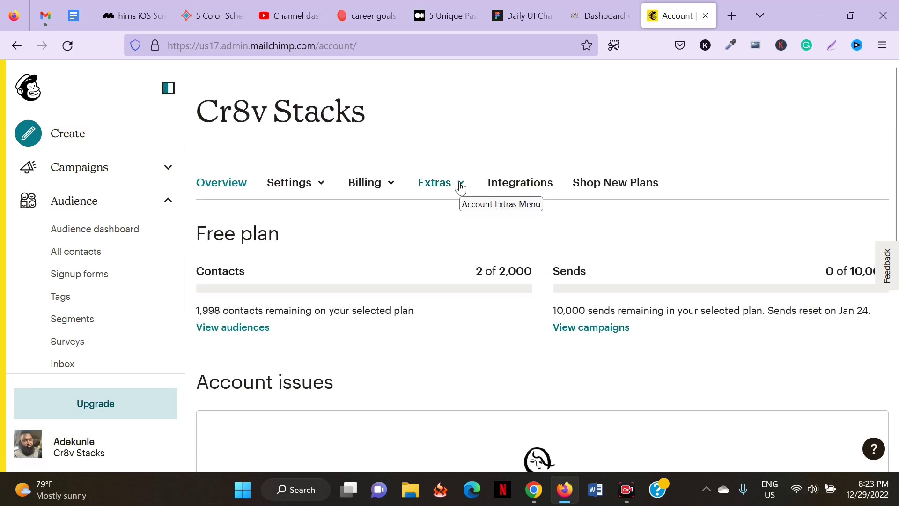
click(460, 187)
click(452, 256)
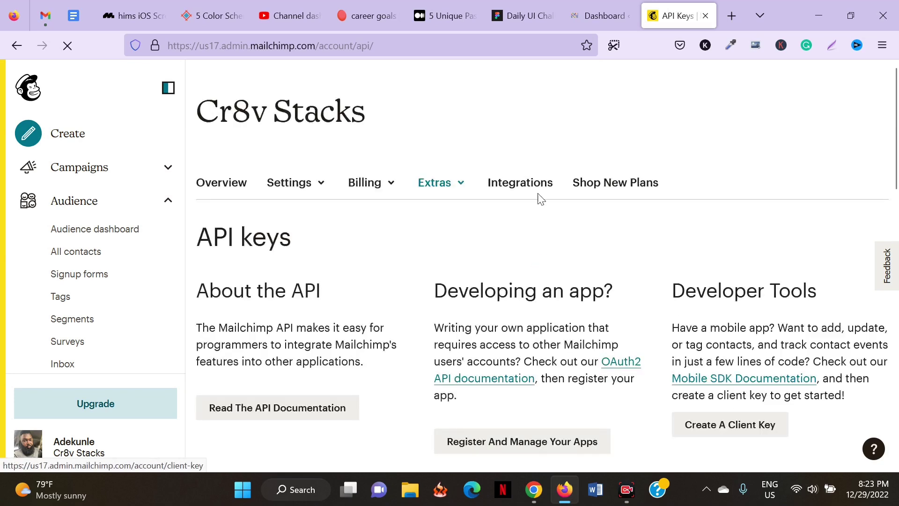
Step: Create a new API key and select its Dec 29, 2022 creation date
scroll(541, 199, down, 2)
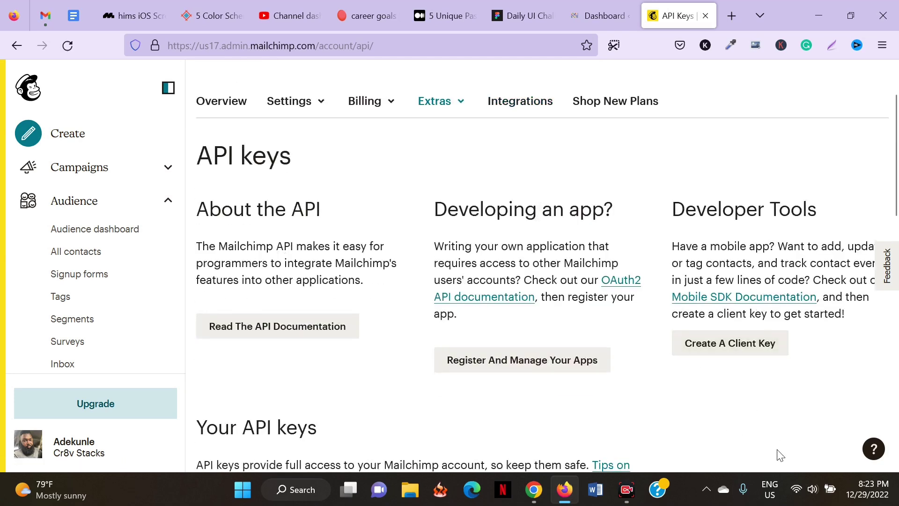
scroll(779, 464, down, 3)
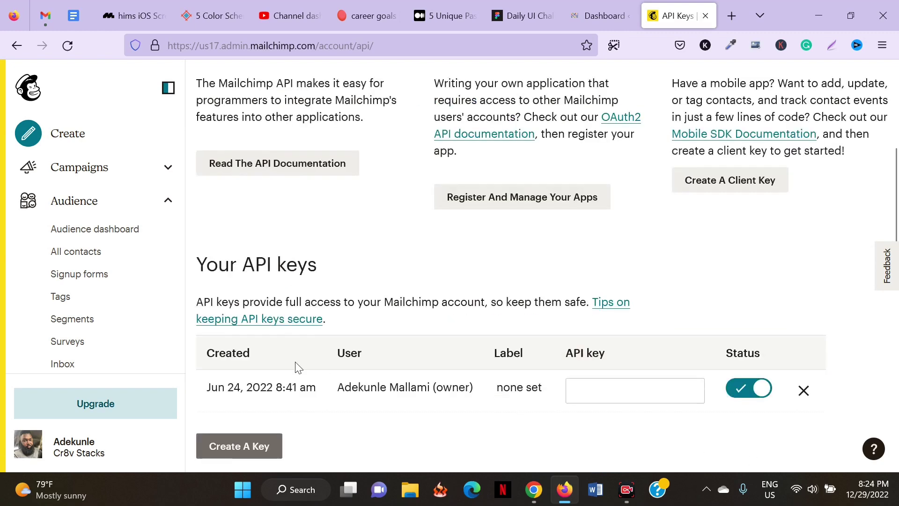
scroll(255, 362, down, 2)
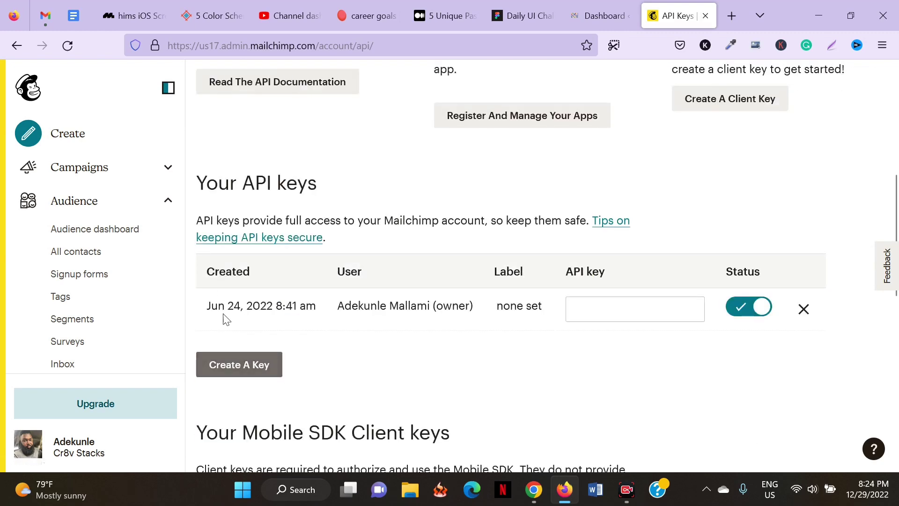
click(248, 370)
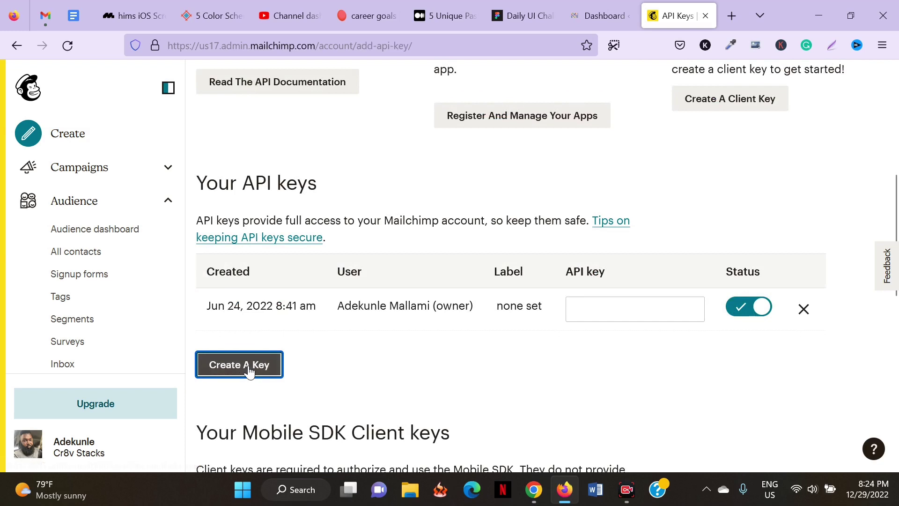
scroll(773, 461, down, 8)
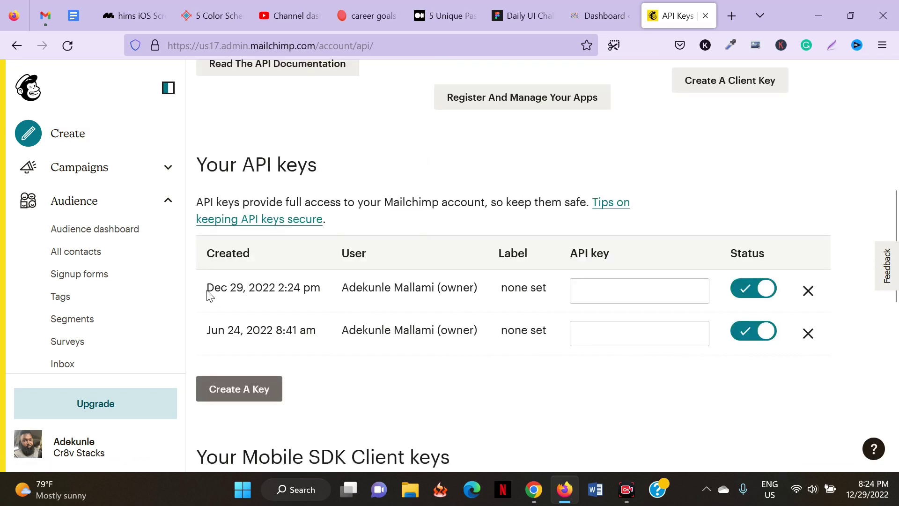
drag(207, 295, 303, 294)
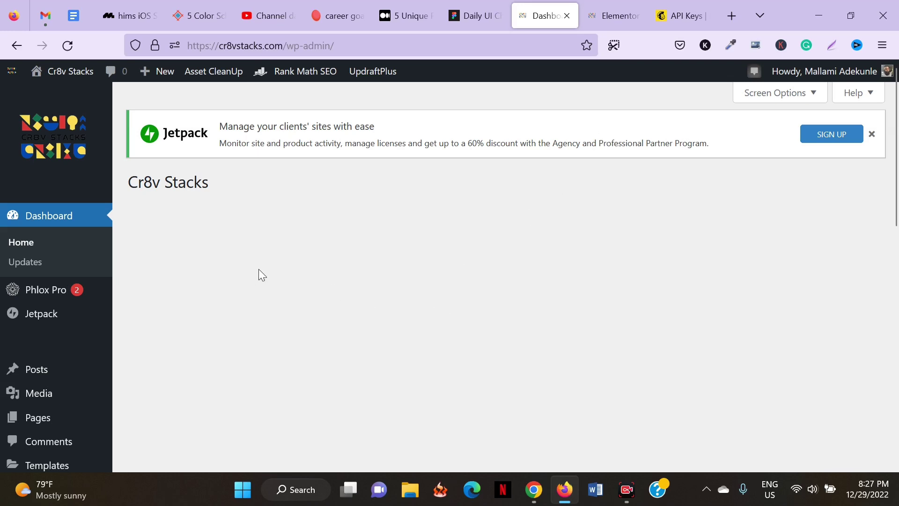
Step: Open Elementor Settings on the Integrations section
scroll(245, 279, down, 5)
mouse_move(70, 396)
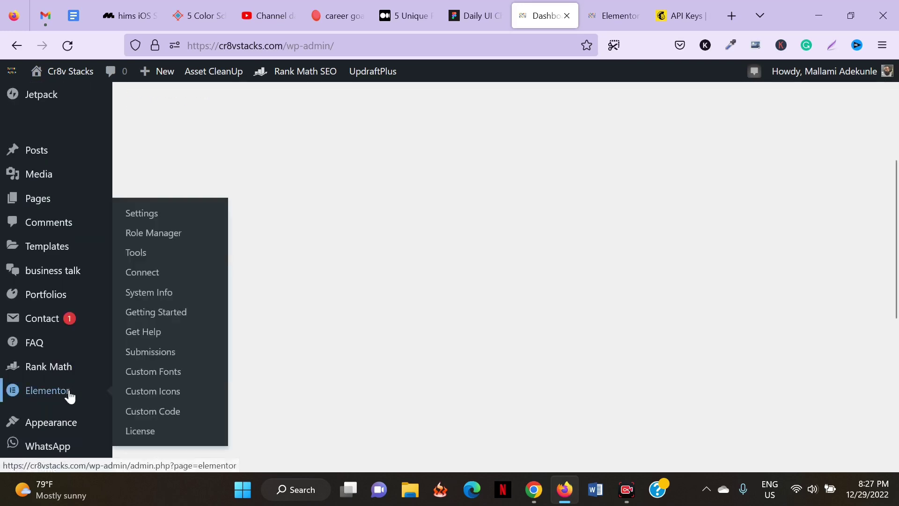
click(157, 219)
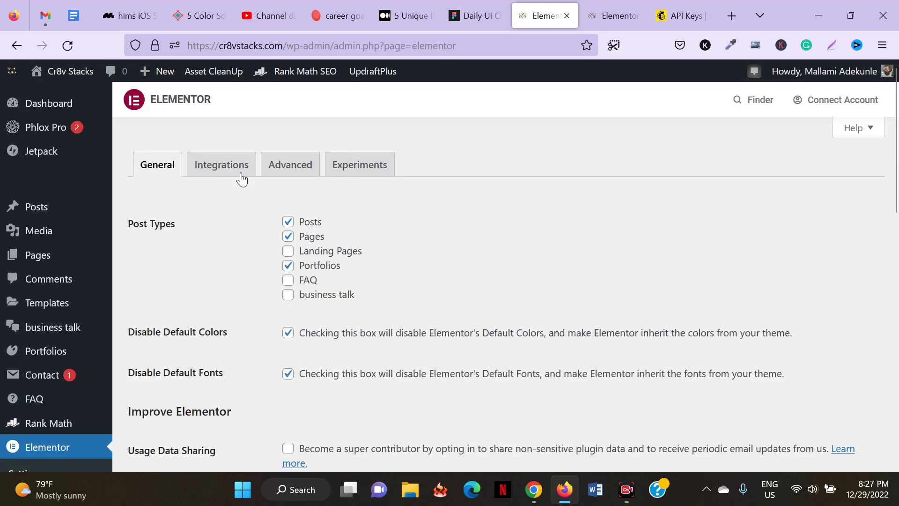
click(230, 173)
key(ctrl+Tab)
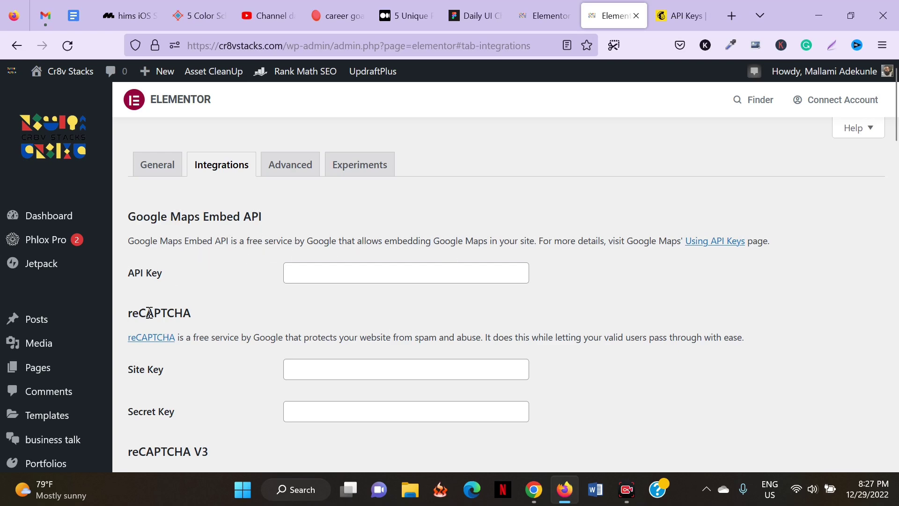
Step: Enter the Mailchimp API key into the MailChimp API Key field
scroll(149, 313, down, 6)
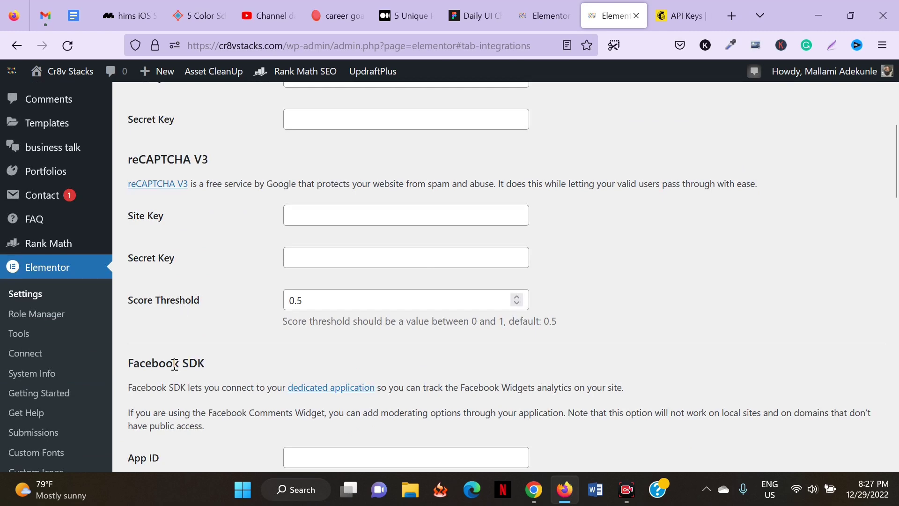
scroll(174, 365, down, 6)
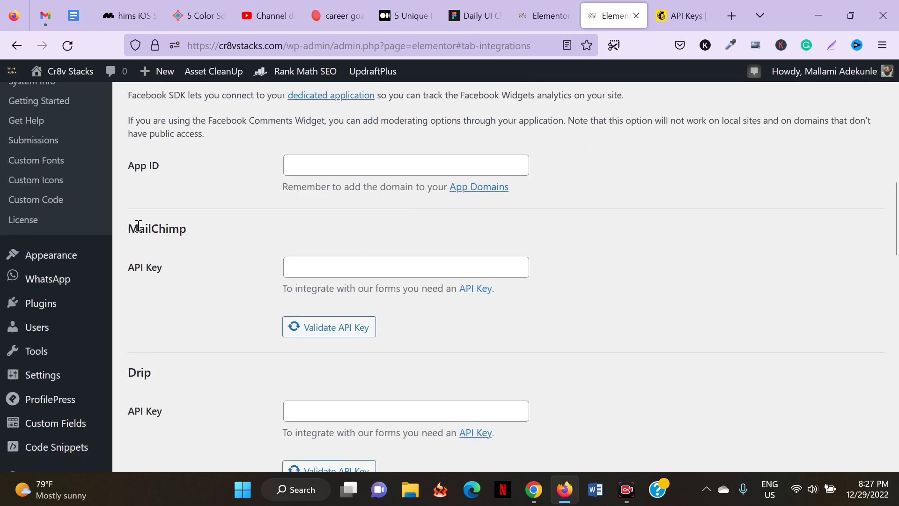
drag(131, 233, 217, 221)
click(358, 276)
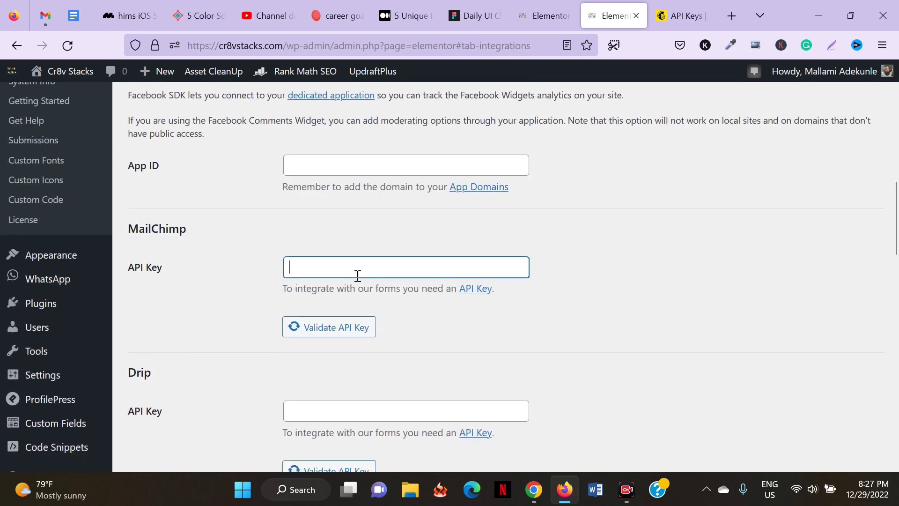
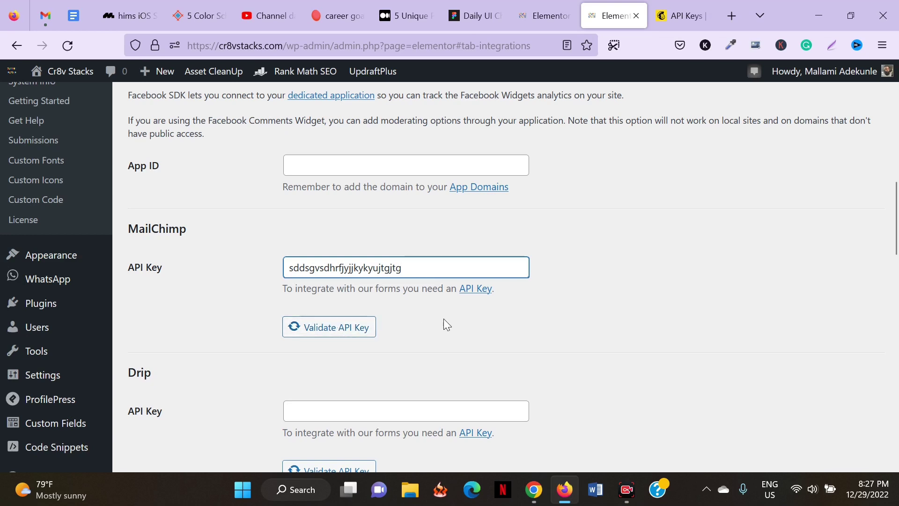
scroll(223, 279, down, 15)
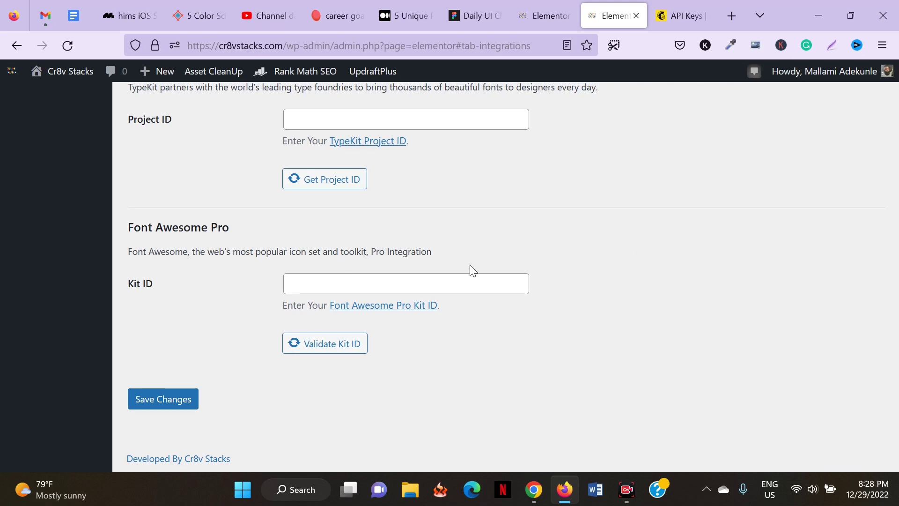
scroll(556, 271, up, 10)
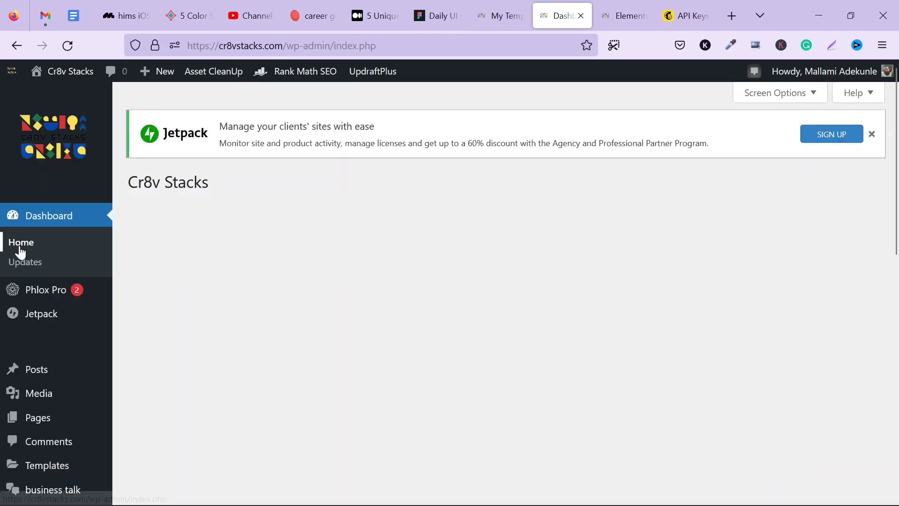
Step: Add a new Elementor template of type Popup named 'Mailchimp popup2'
scroll(111, 272, down, 5)
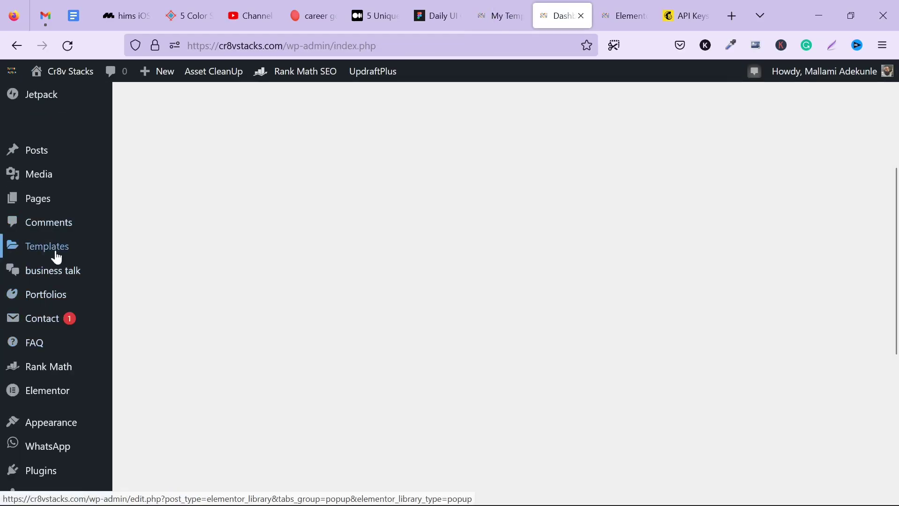
mouse_move(73, 256)
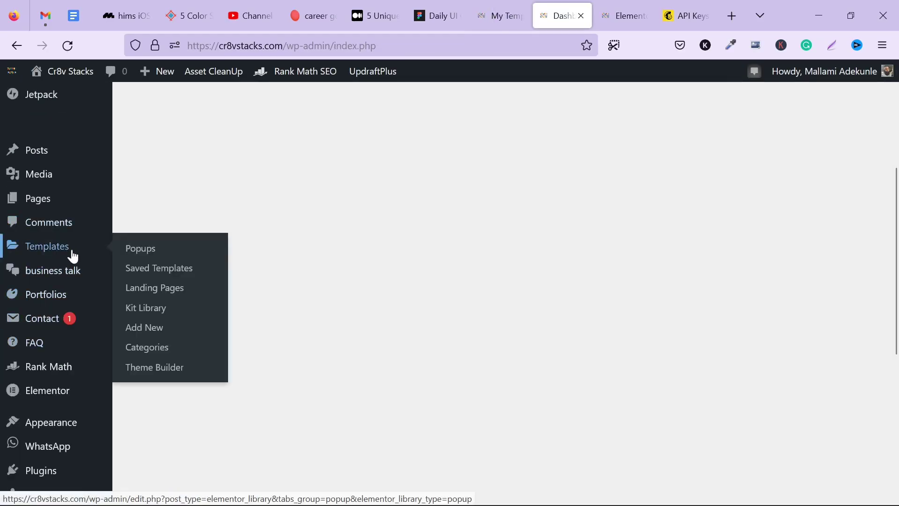
click(168, 334)
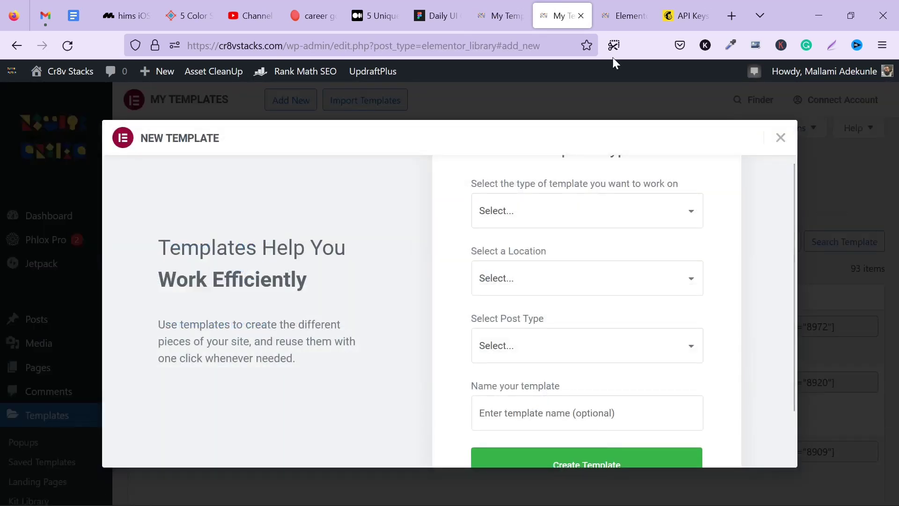
click(620, 216)
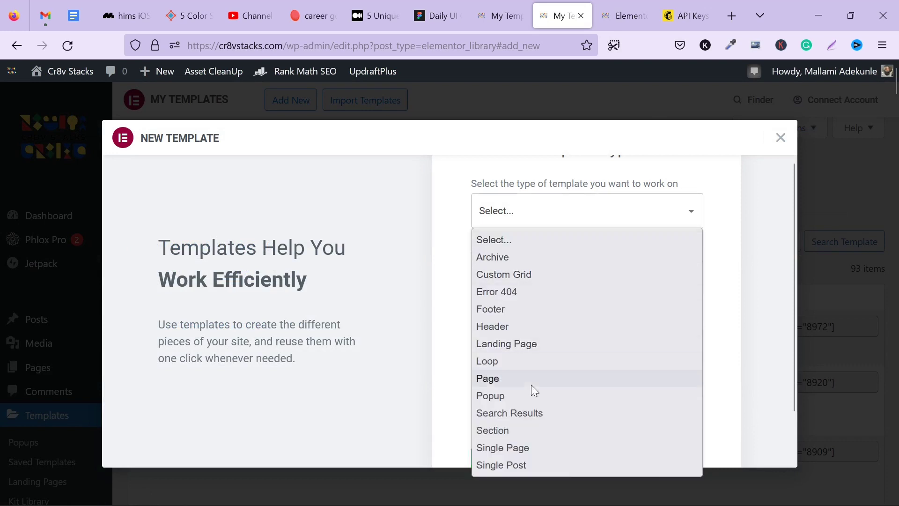
click(522, 397)
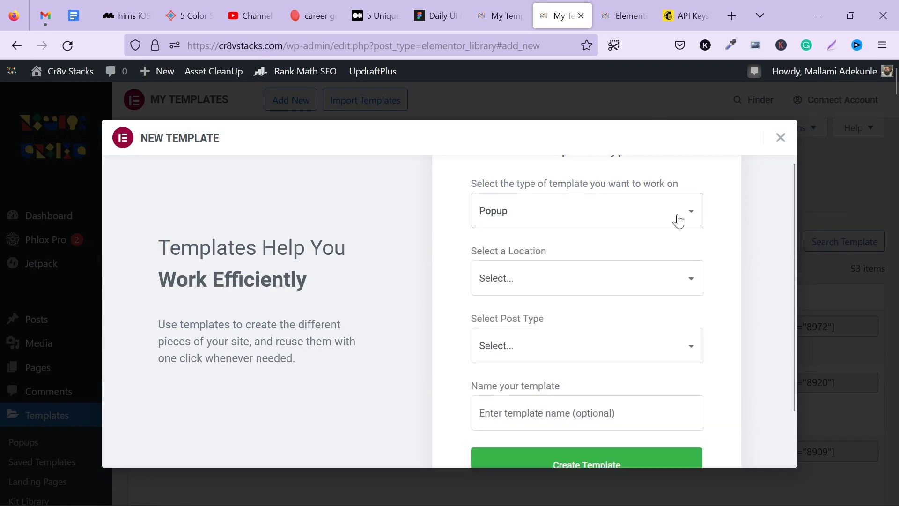
click(550, 414)
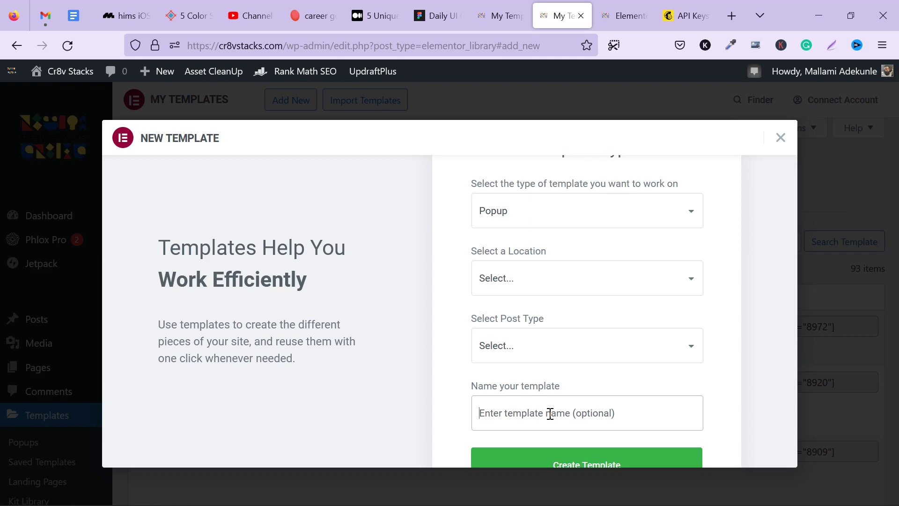
text(Mailchi)
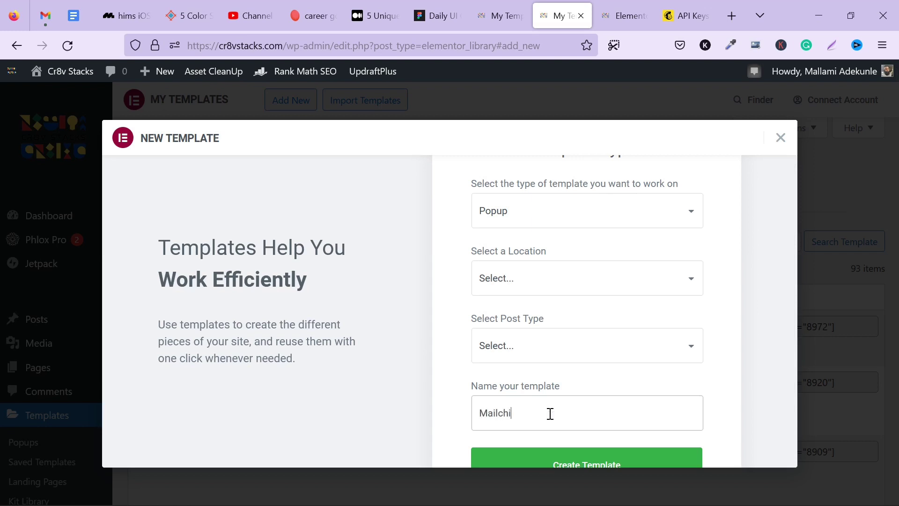
text(mp popup2)
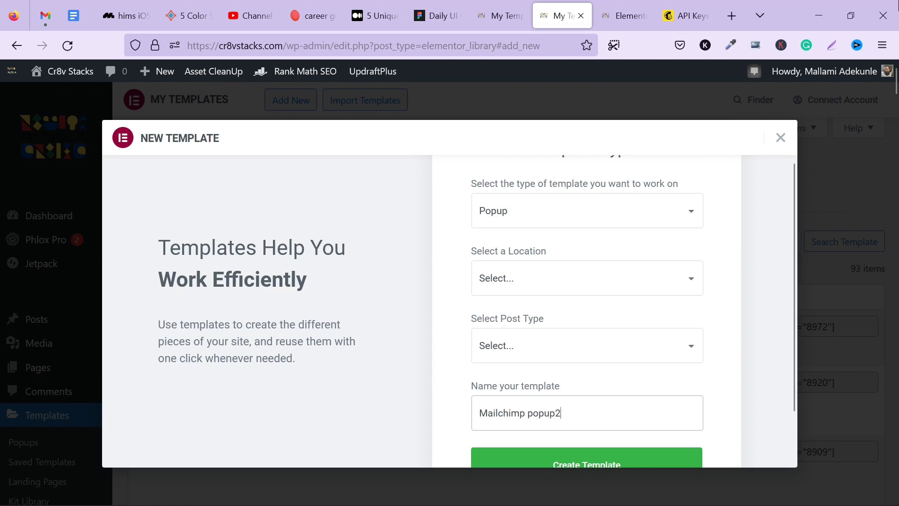
click(604, 465)
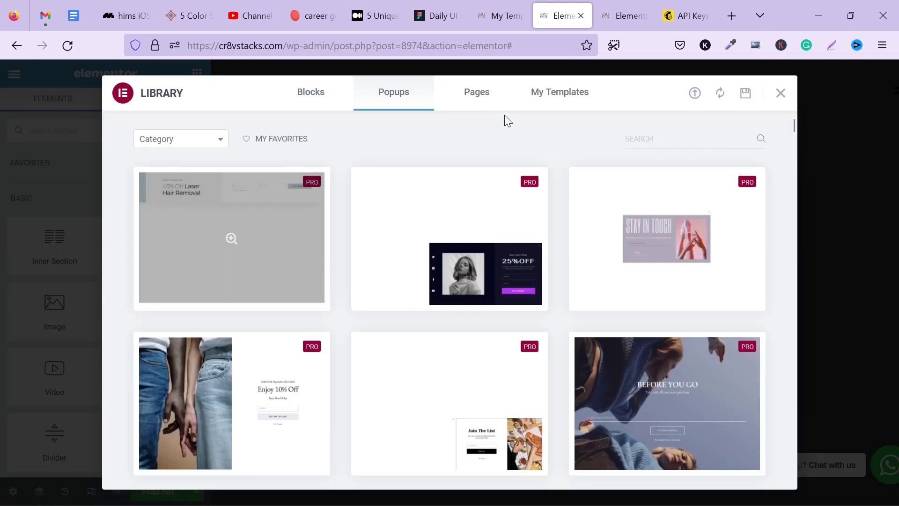
Step: Close the template library and add a single-column section to the blank popup
scroll(708, 198, down, 2)
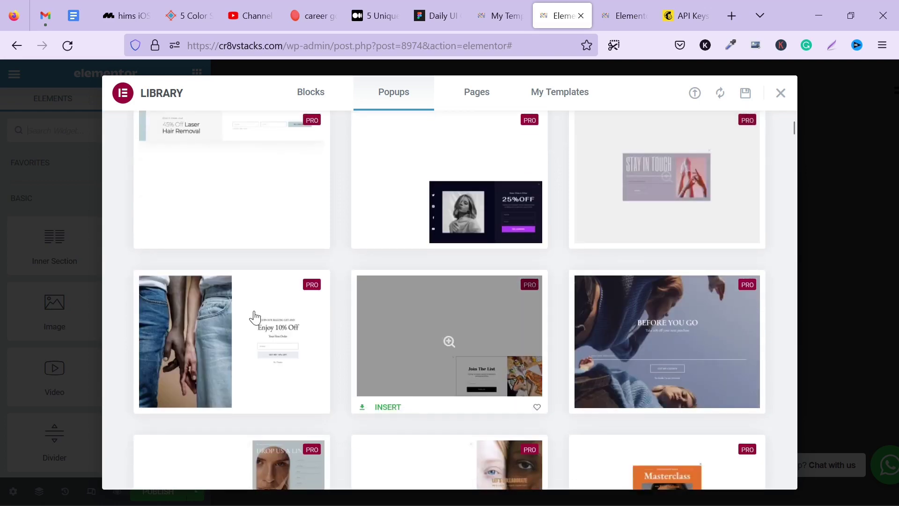
scroll(279, 351, down, 3)
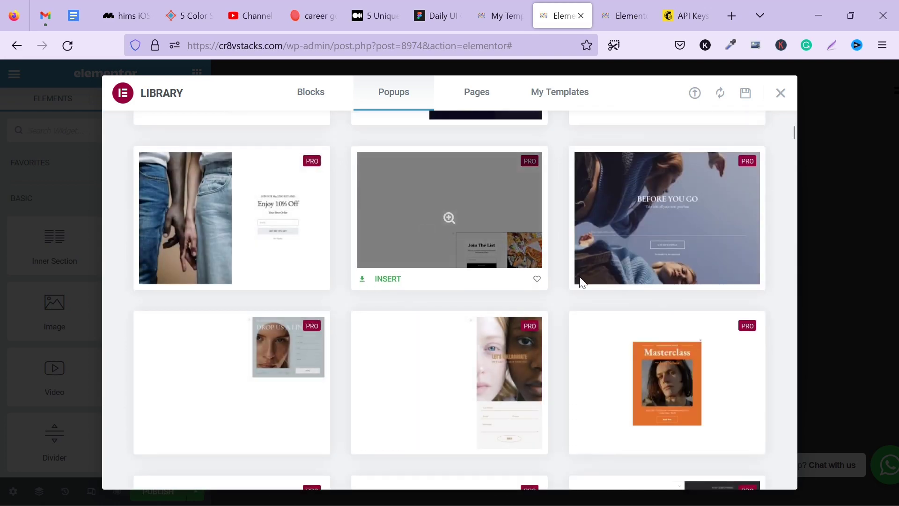
scroll(707, 249, down, 4)
scroll(648, 345, up, 9)
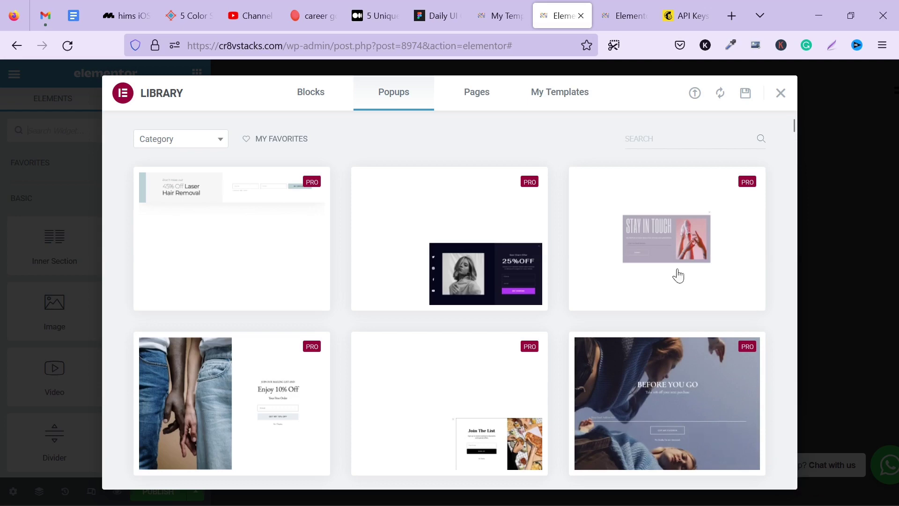
click(781, 92)
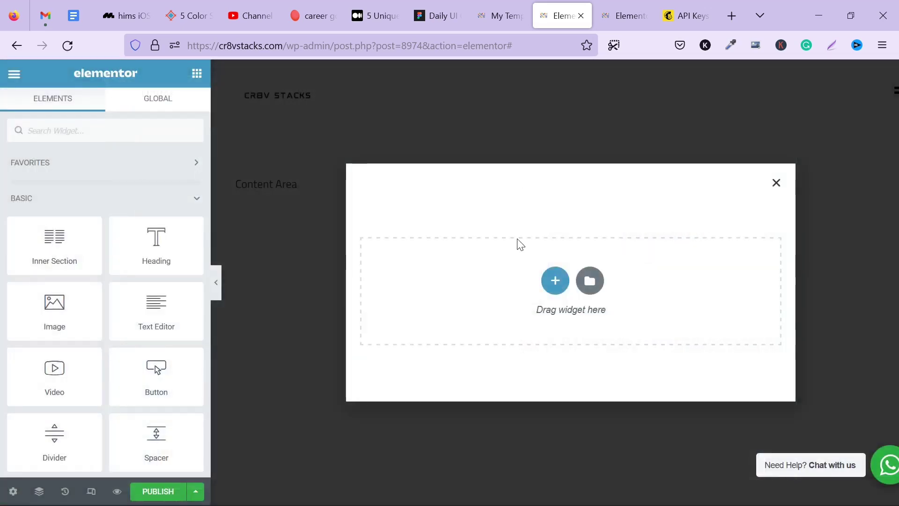
click(554, 283)
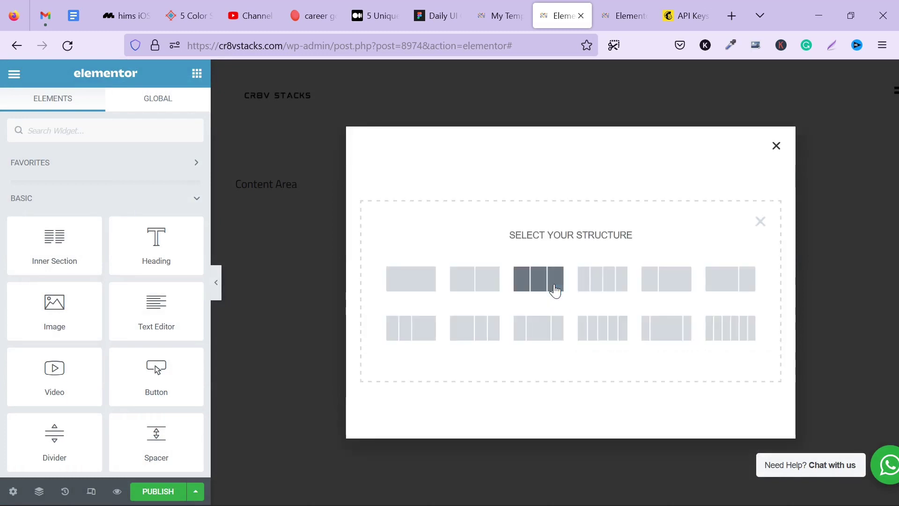
click(407, 284)
Step: Add a centered 'Sign Up' Heading with a Text Editor paragraph below it
drag(157, 234, 598, 277)
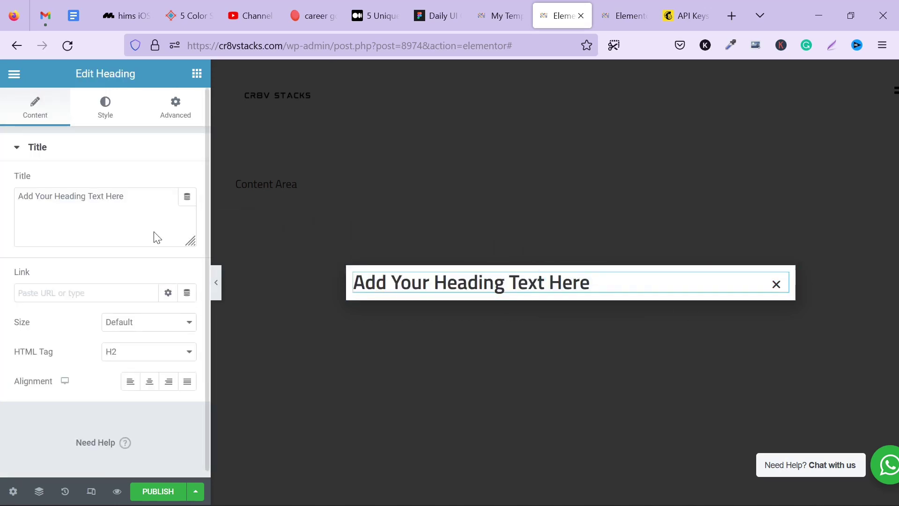
click(197, 74)
drag(173, 324, 485, 281)
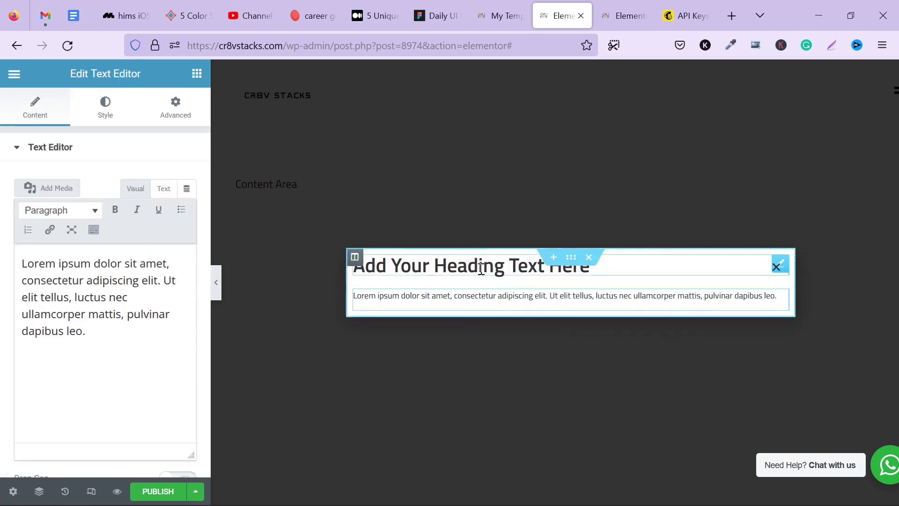
triple_click(481, 269)
text(Si)
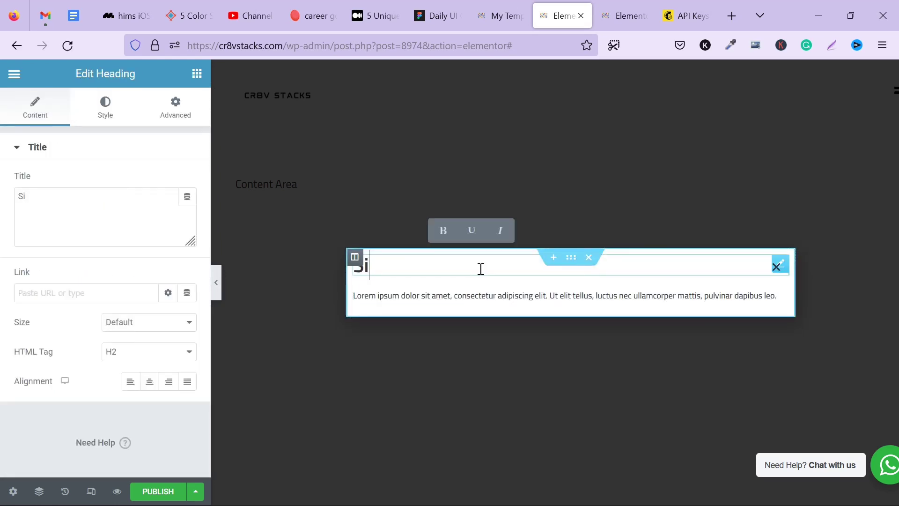
text(gn Up)
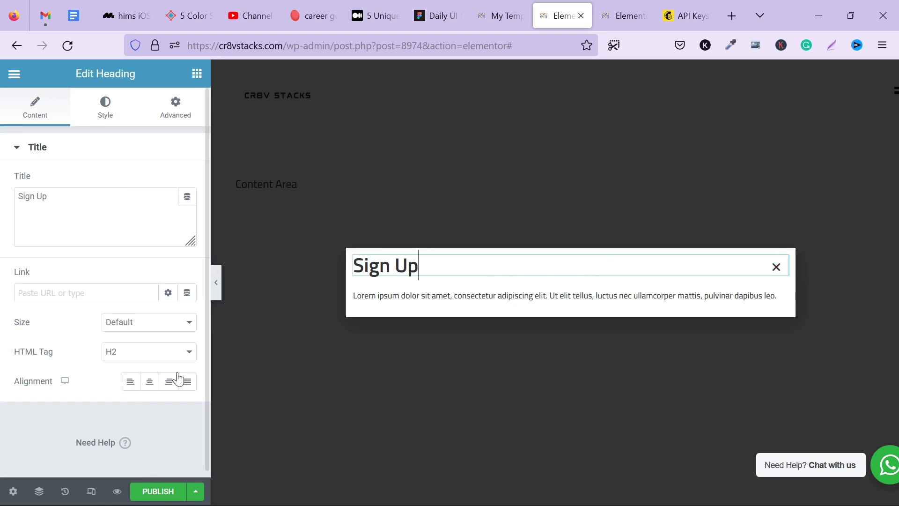
click(149, 389)
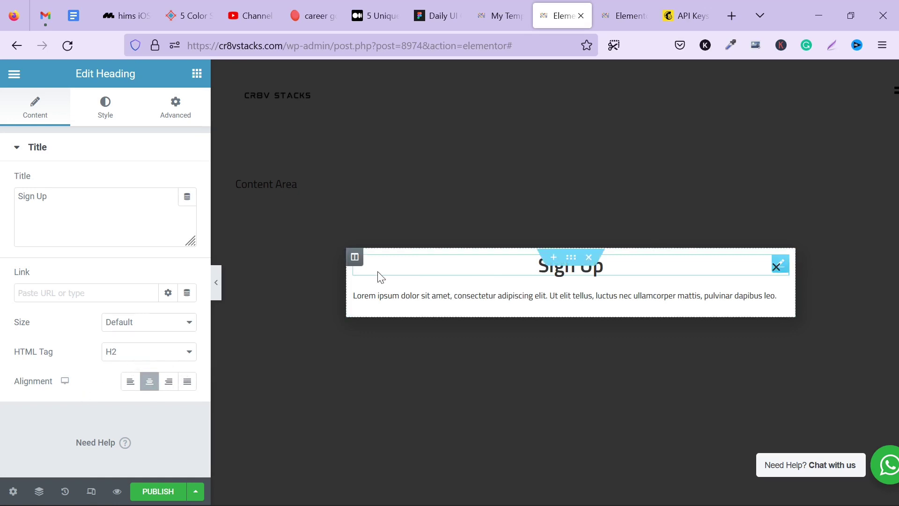
click(563, 293)
Step: Paste the small business marketing update text into the paragraph and center-align it
click(112, 334)
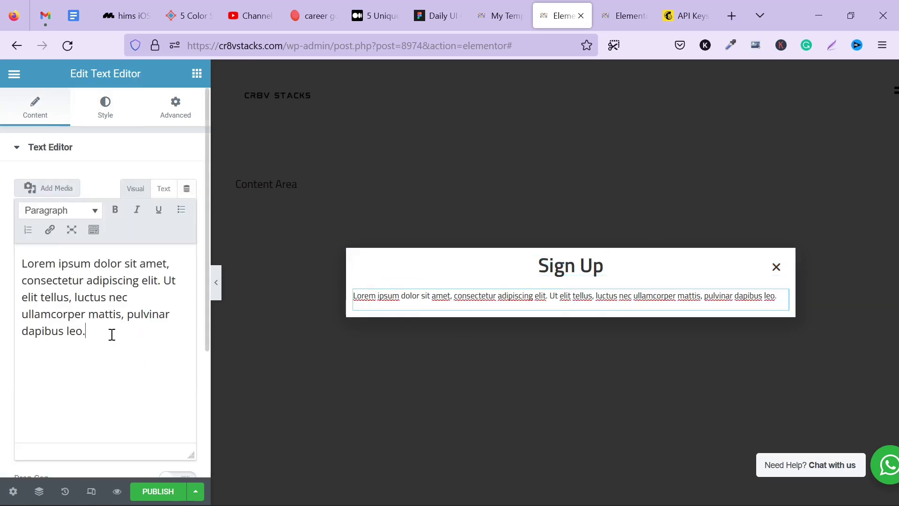
key(ctrl+a)
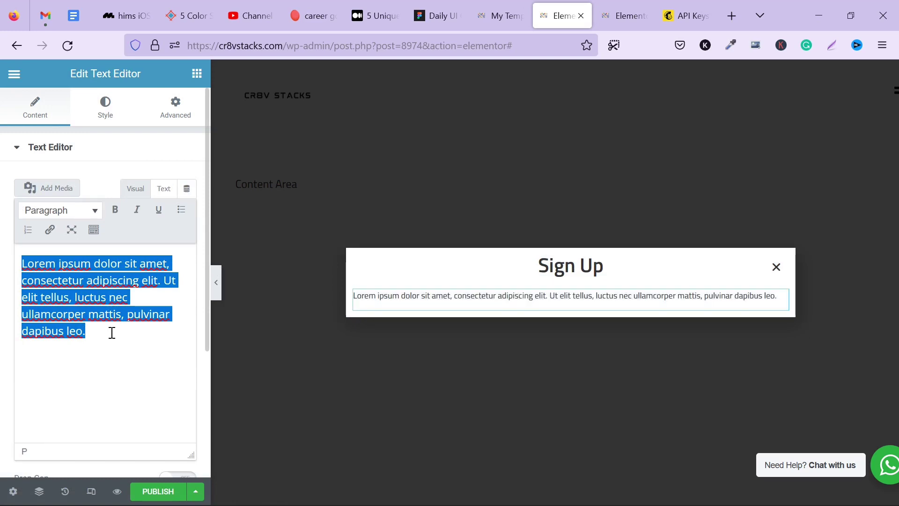
text(Get the latest update on small business marketing and general digital marketing contents.)
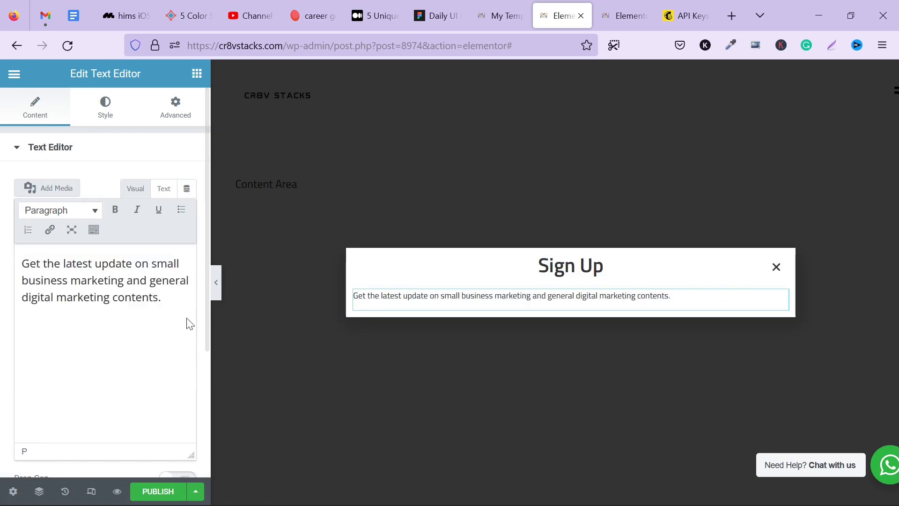
click(106, 112)
click(148, 183)
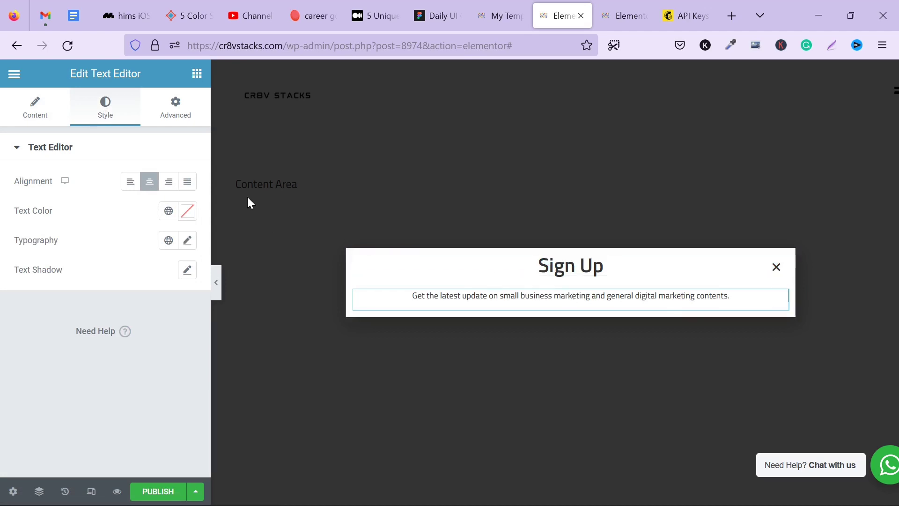
click(196, 75)
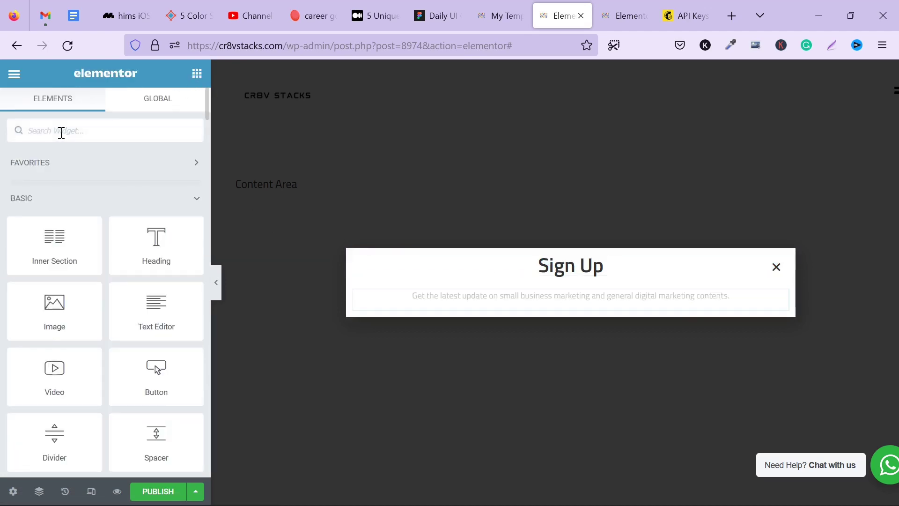
Step: Add a Form widget below the paragraph, delete its Message field and hide labels
text(for)
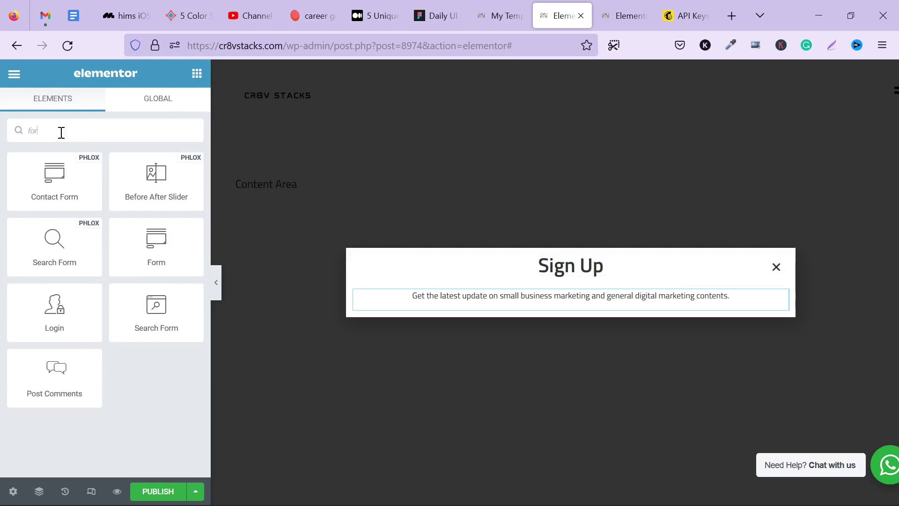
drag(164, 248, 602, 306)
click(529, 216)
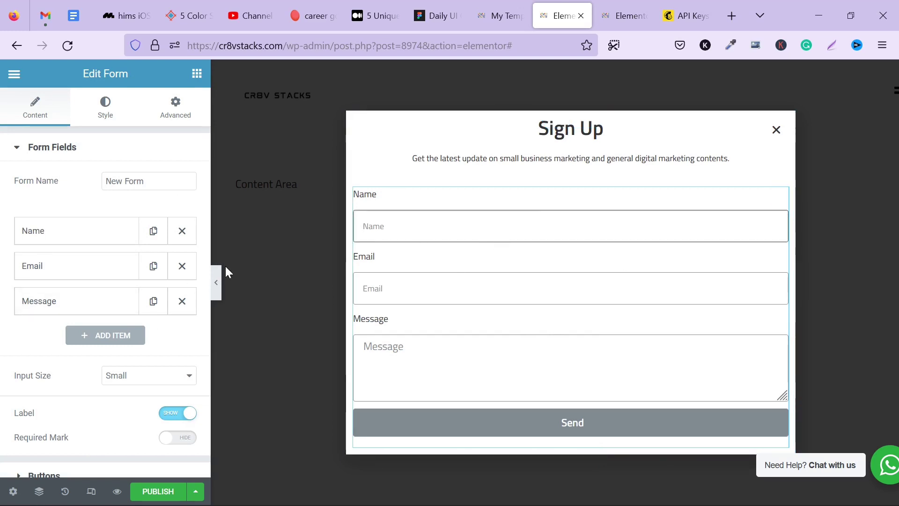
click(182, 302)
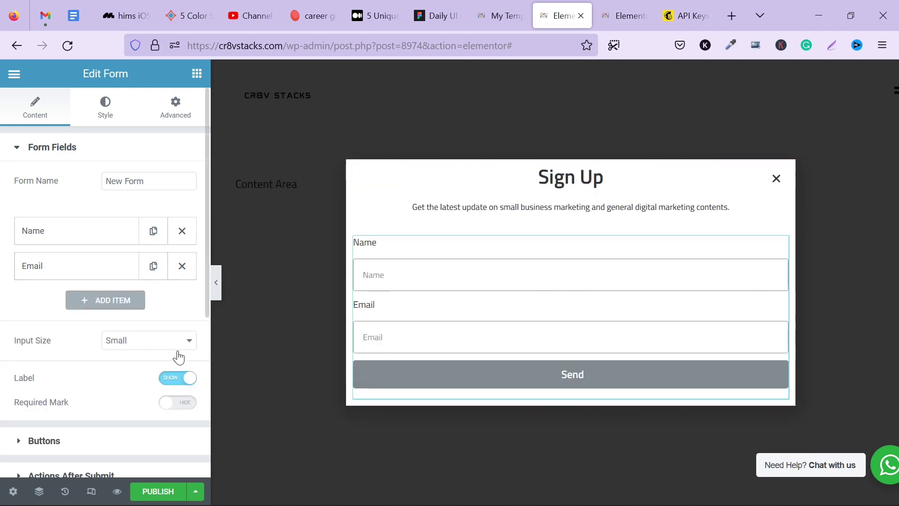
click(177, 379)
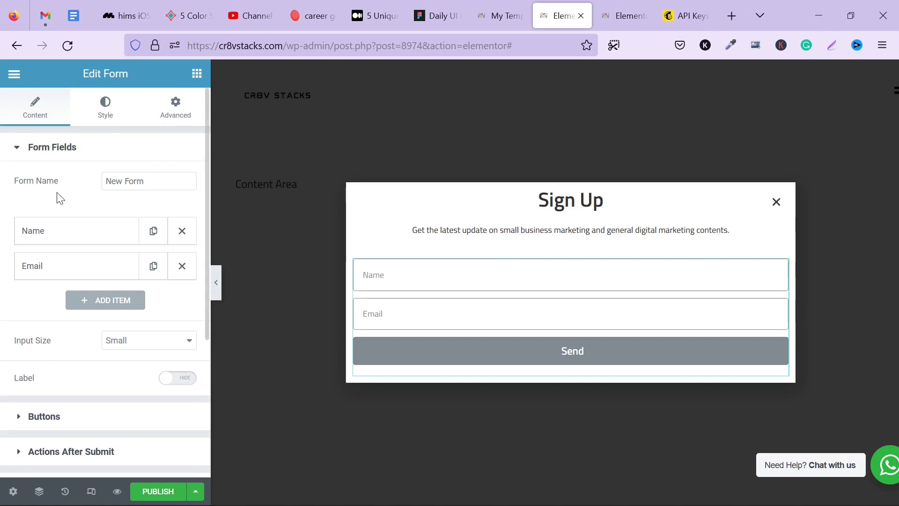
Step: Set the form's Input Size to Medium after trying Extra Small and Small
click(130, 349)
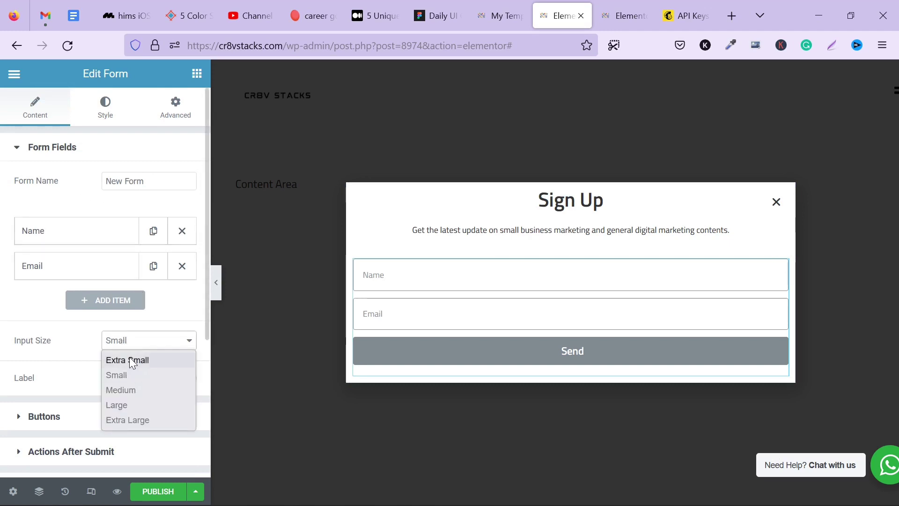
click(129, 358)
click(143, 342)
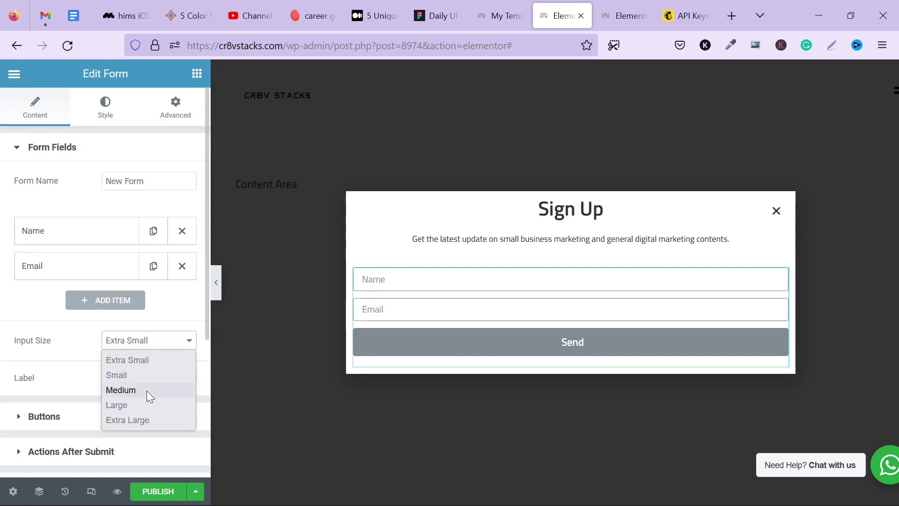
click(148, 391)
click(141, 342)
click(134, 374)
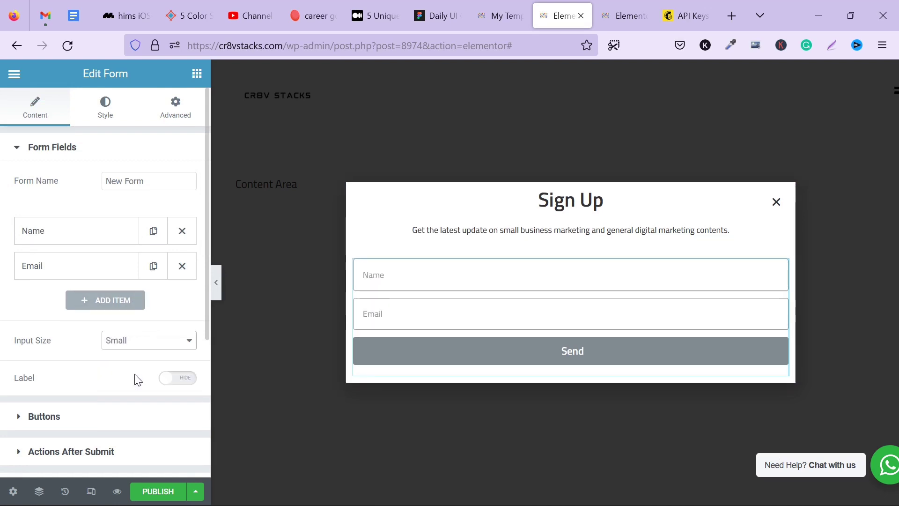
click(151, 345)
click(139, 387)
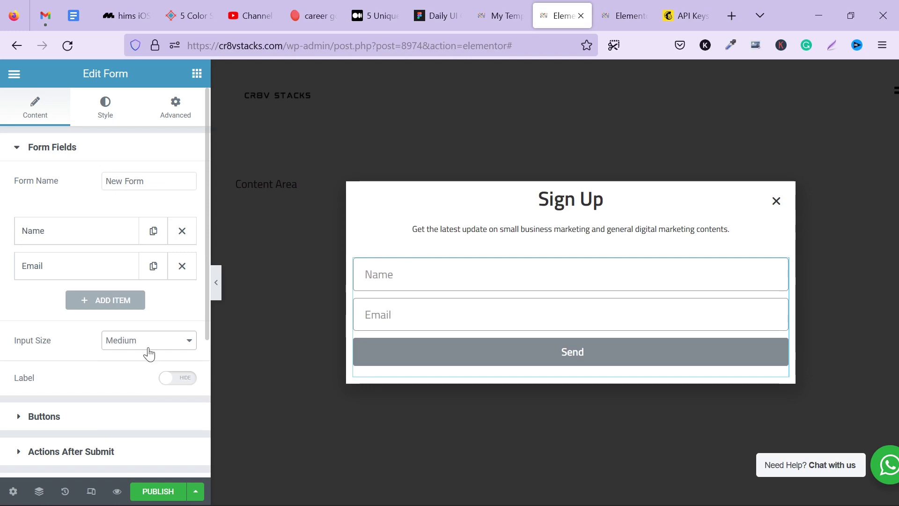
click(146, 348)
click(143, 376)
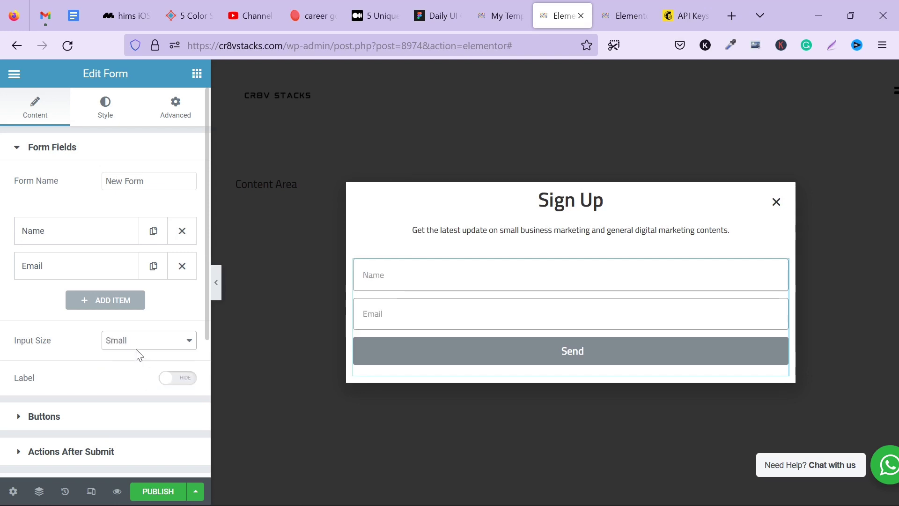
click(132, 341)
click(134, 391)
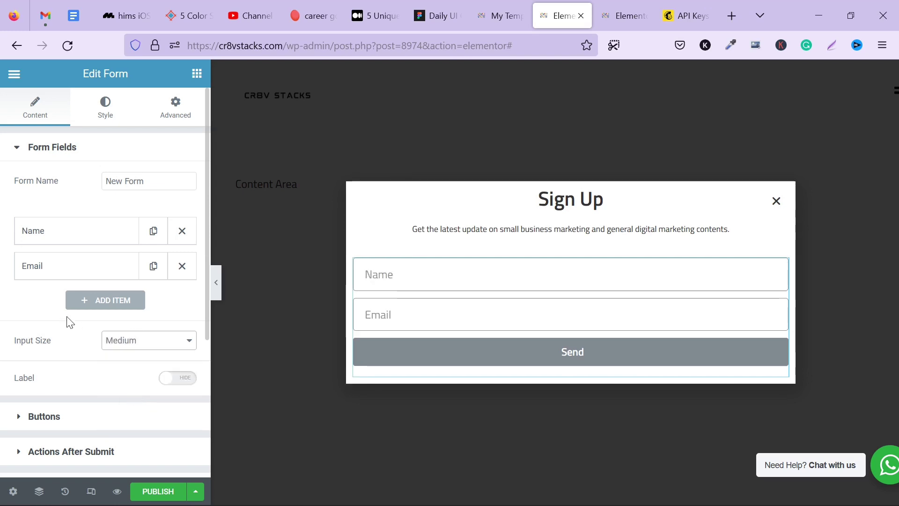
Step: Turn on the required mark, make the Name field required, and keep labels hidden
click(178, 378)
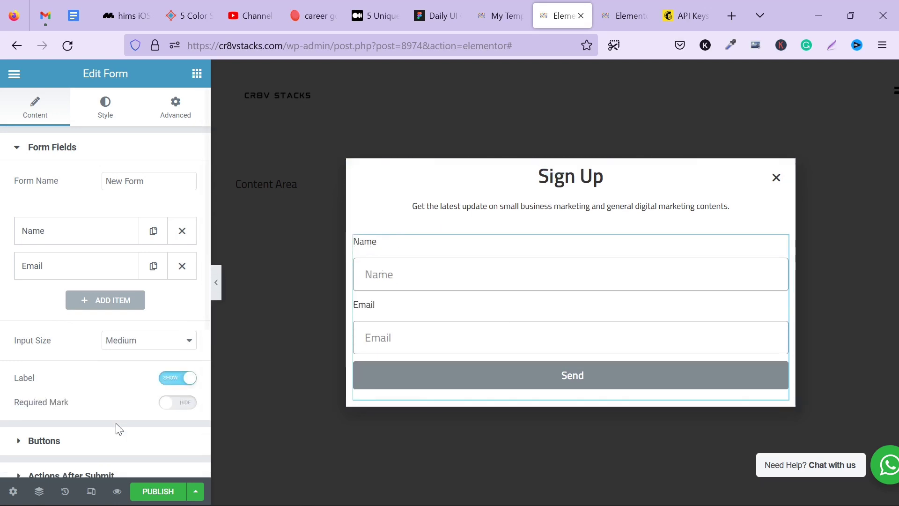
click(504, 276)
click(472, 339)
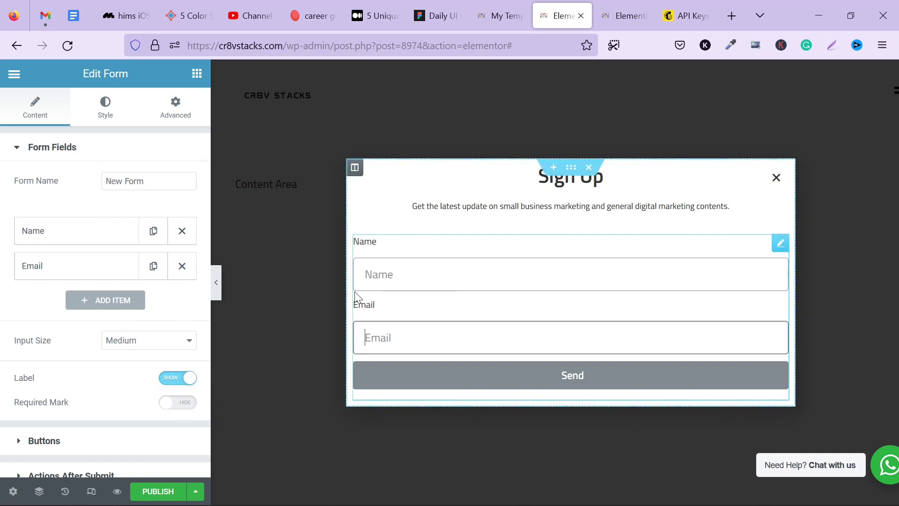
click(172, 404)
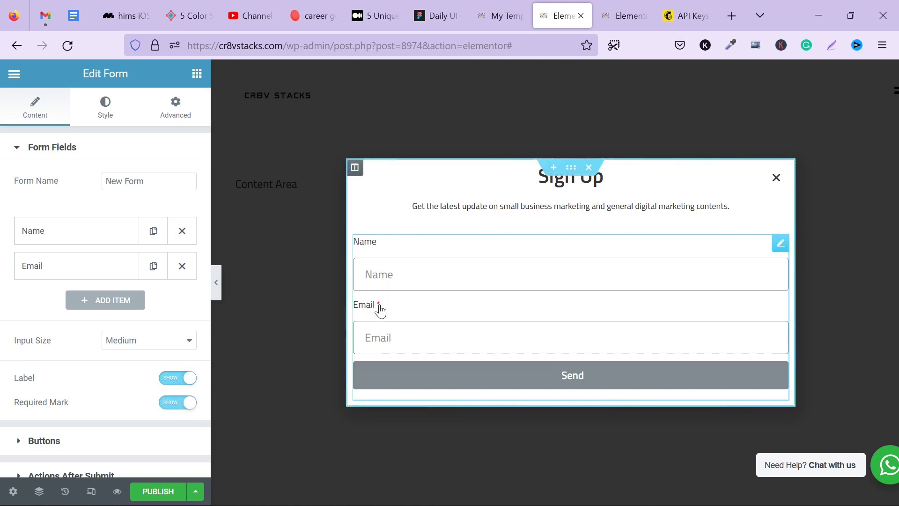
click(80, 235)
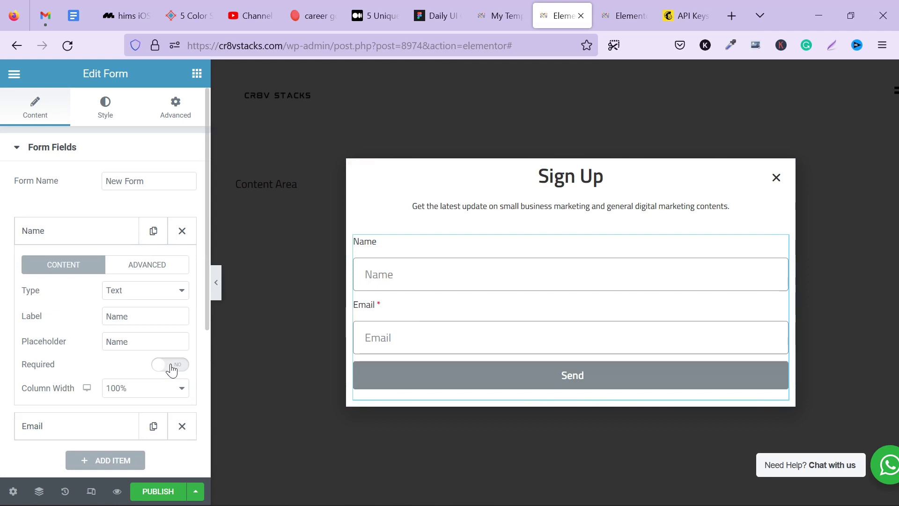
click(172, 368)
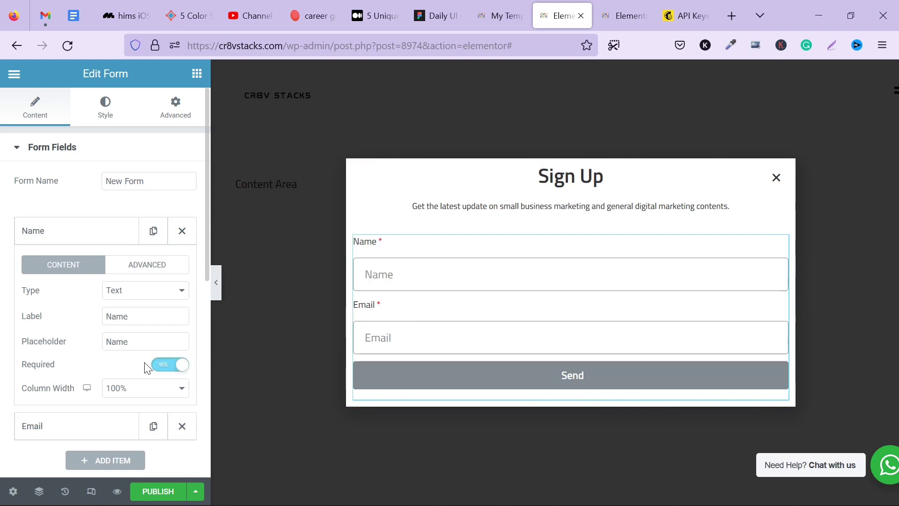
click(109, 237)
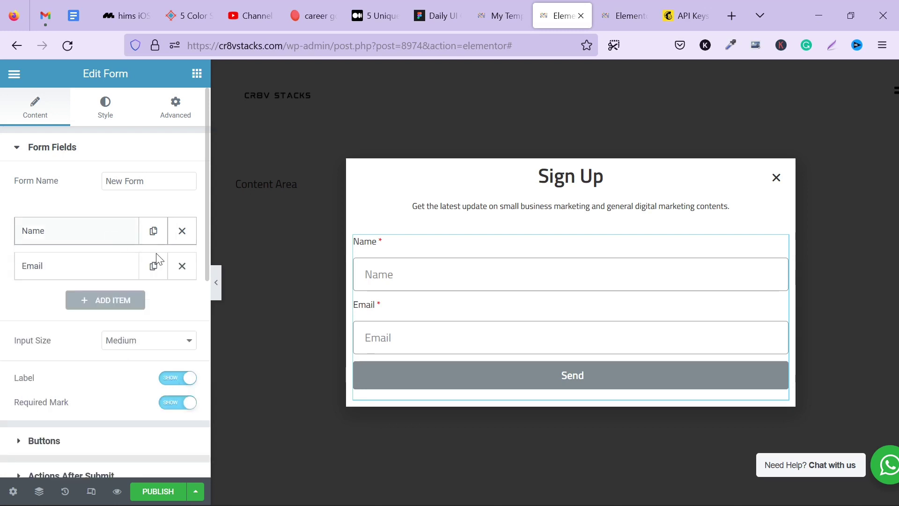
click(172, 385)
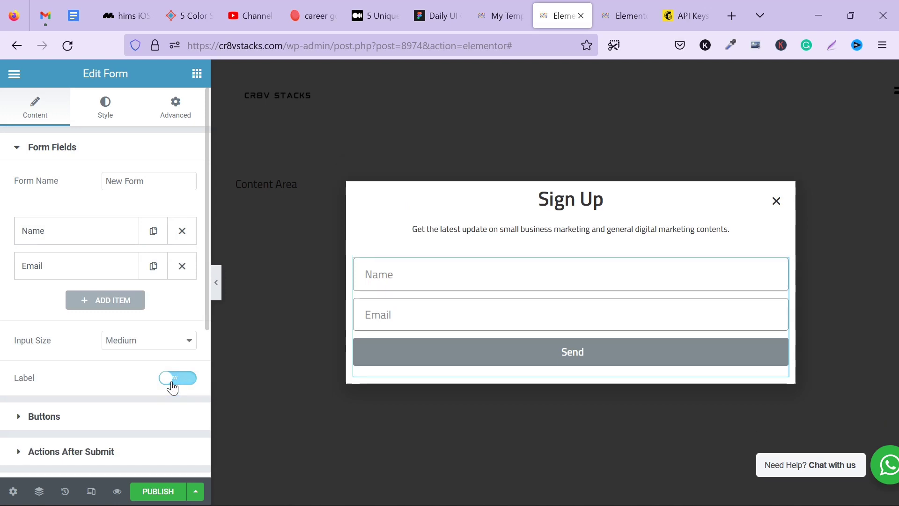
click(166, 151)
Step: Make the submit button Medium size, justified, with 100% column width
click(97, 185)
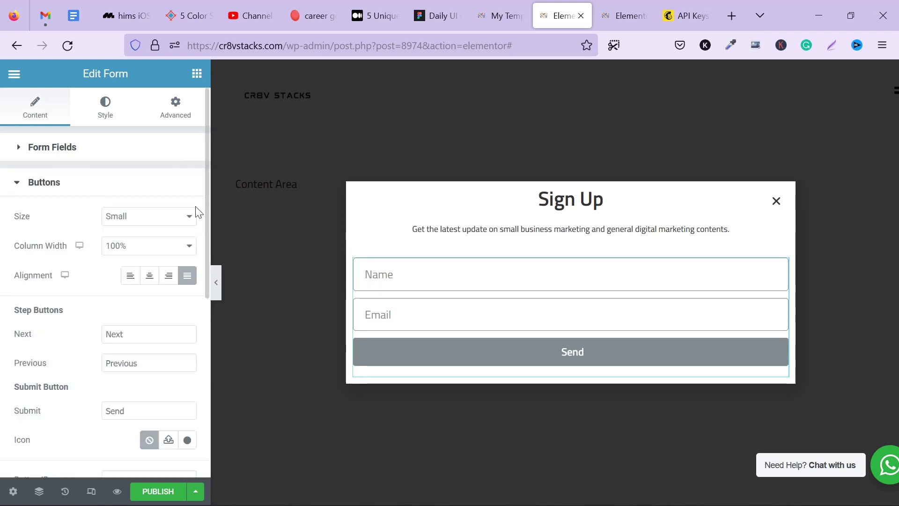
click(159, 218)
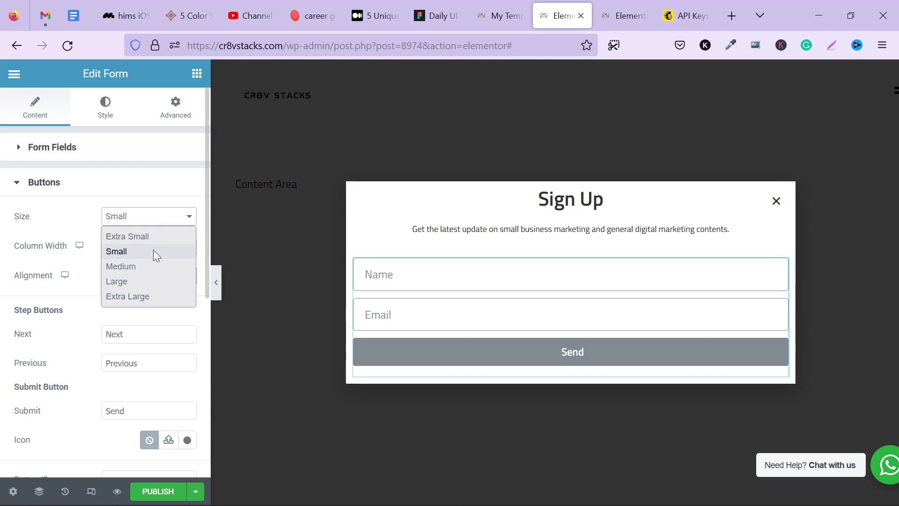
click(125, 267)
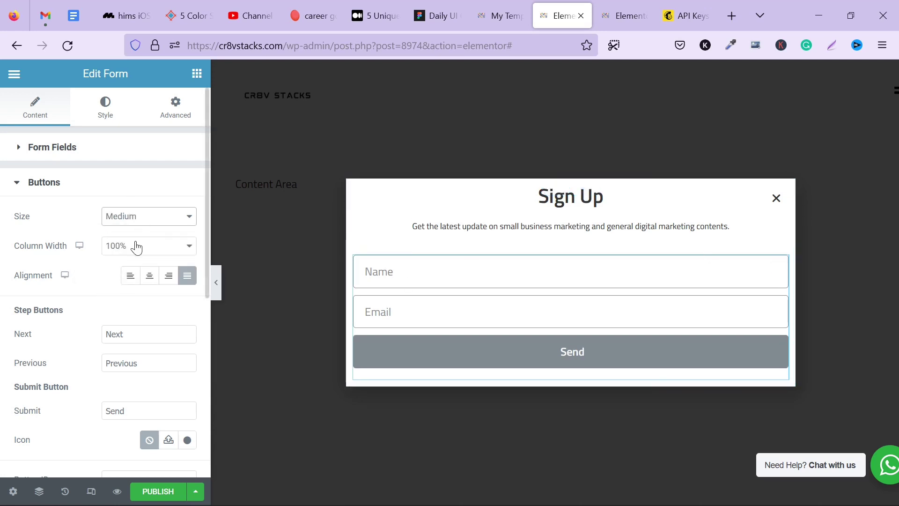
click(150, 243)
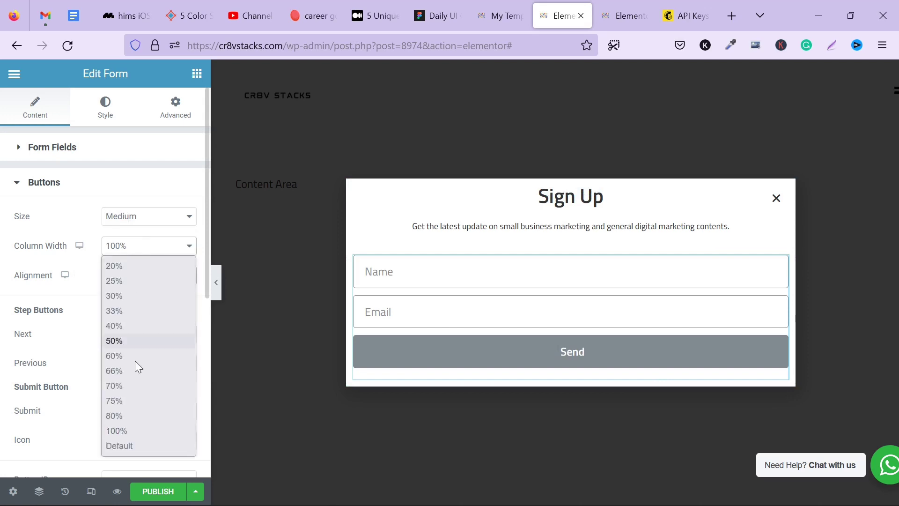
click(138, 345)
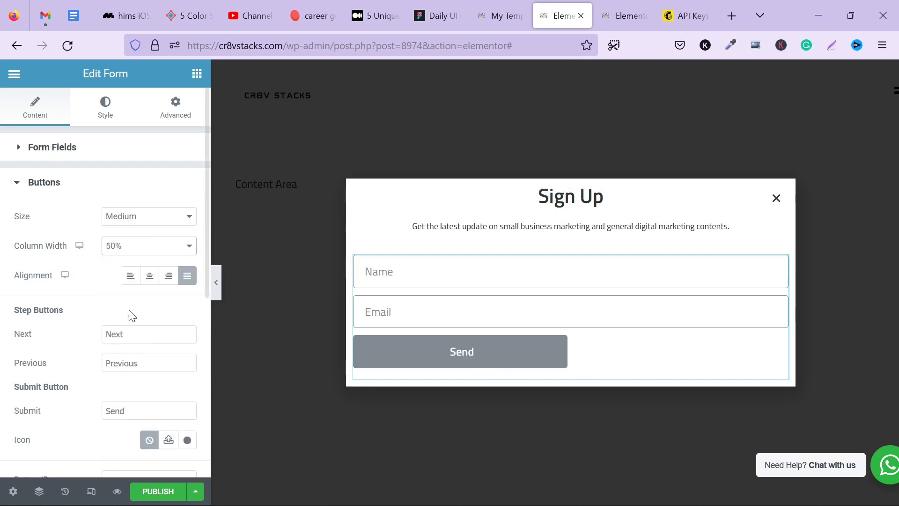
click(149, 276)
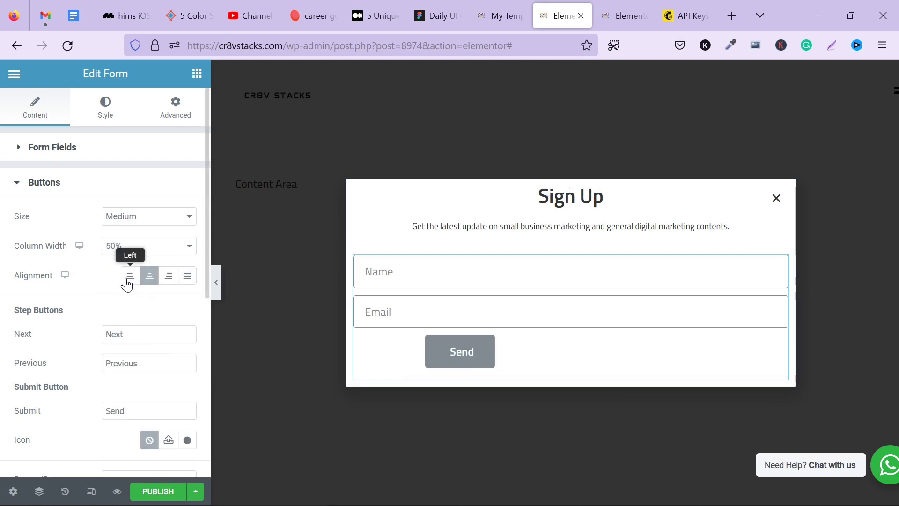
click(187, 276)
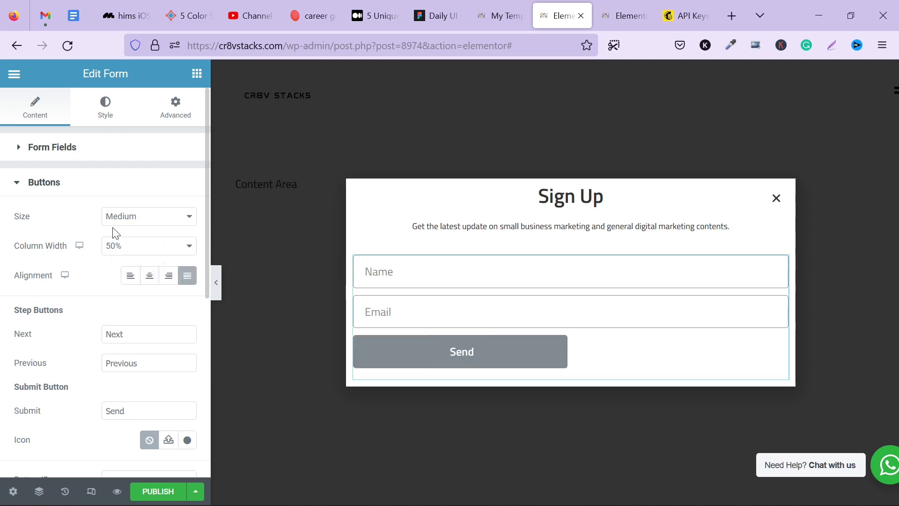
click(134, 251)
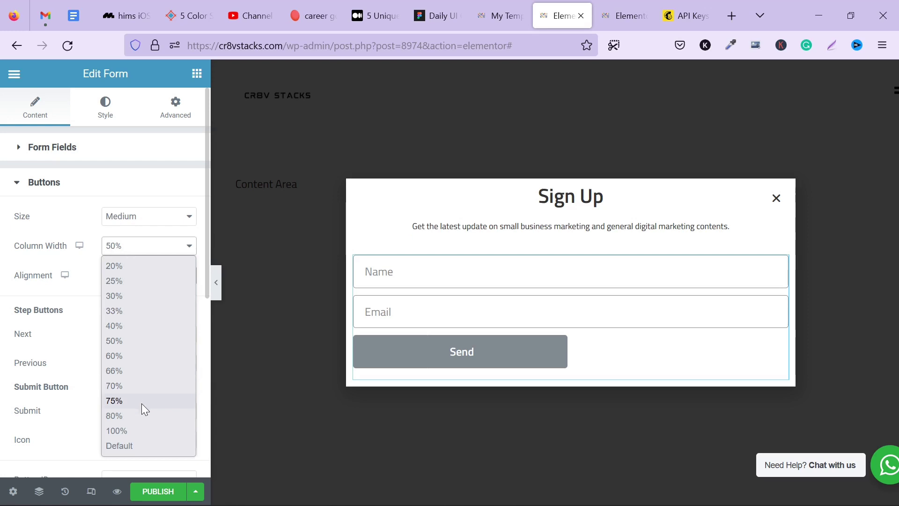
click(141, 430)
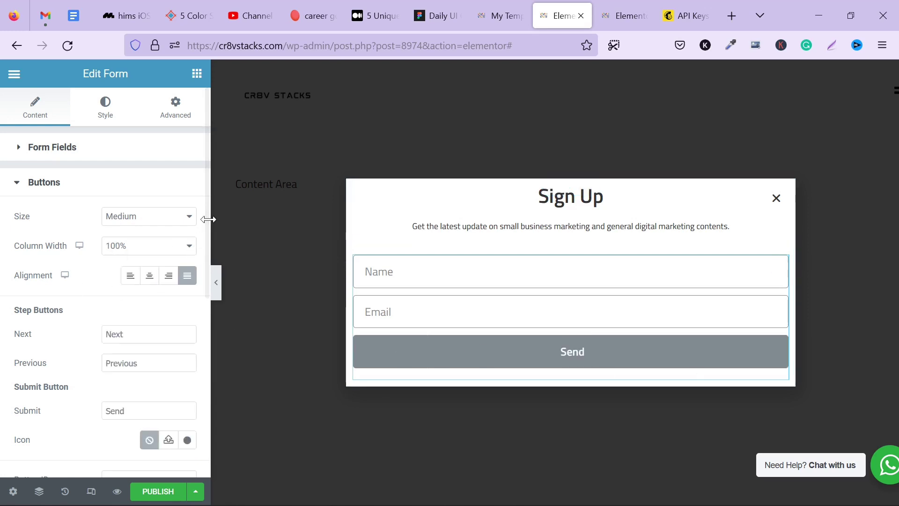
Step: Replace the button's 'Send' text, typing 'Subscrib' so far
scroll(207, 219, down, 5)
drag(211, 283, 205, 210)
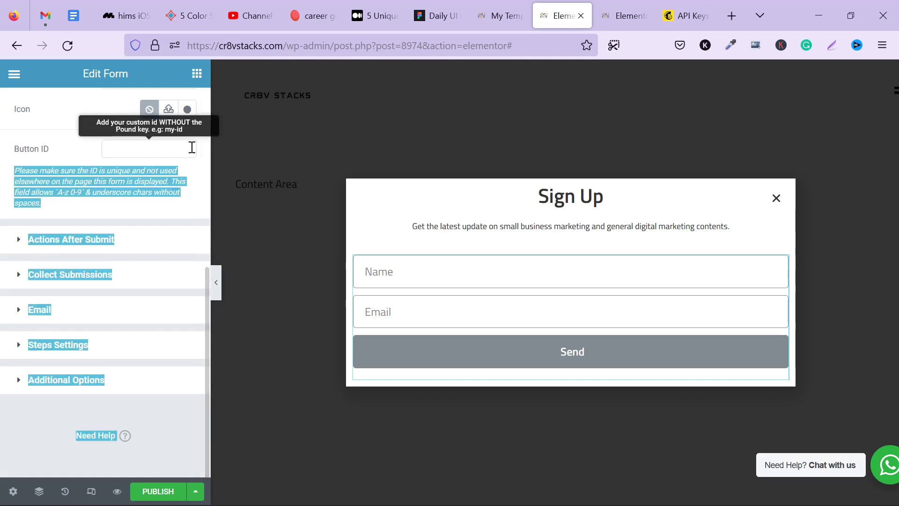
click(204, 210)
double_click(127, 410)
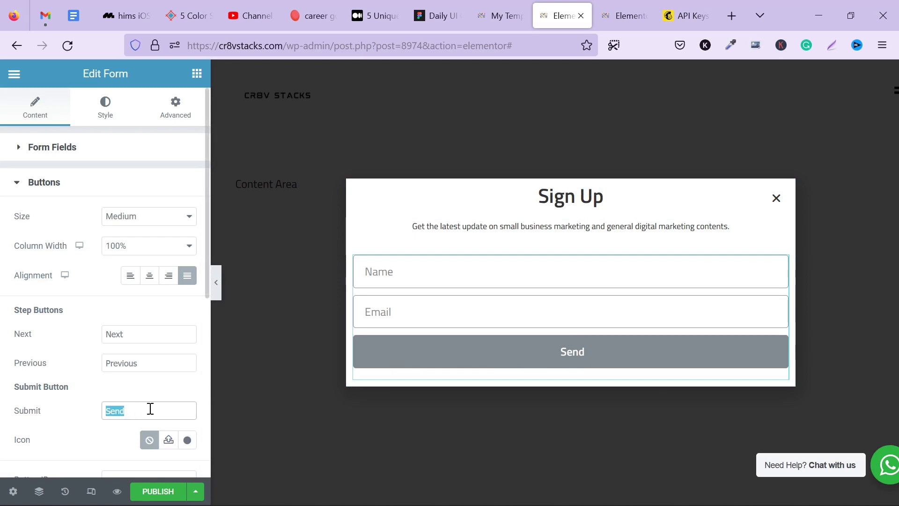
text(Subsc)
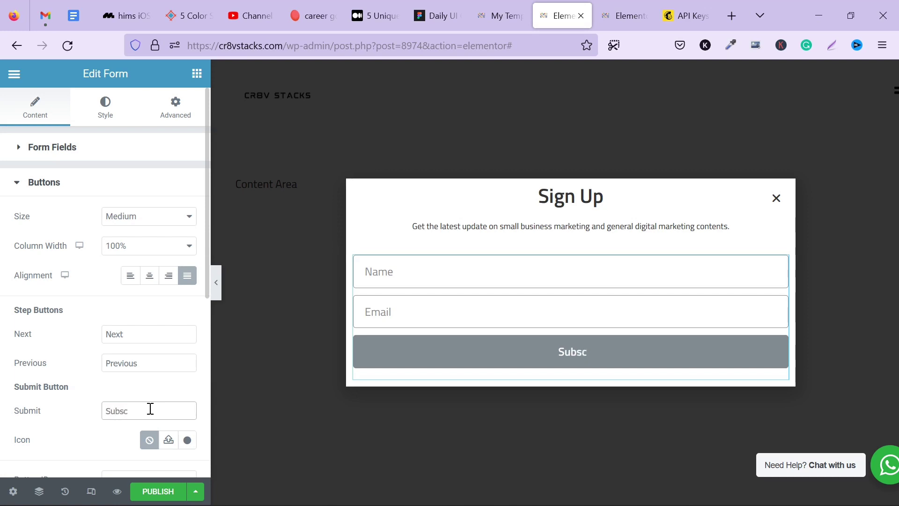
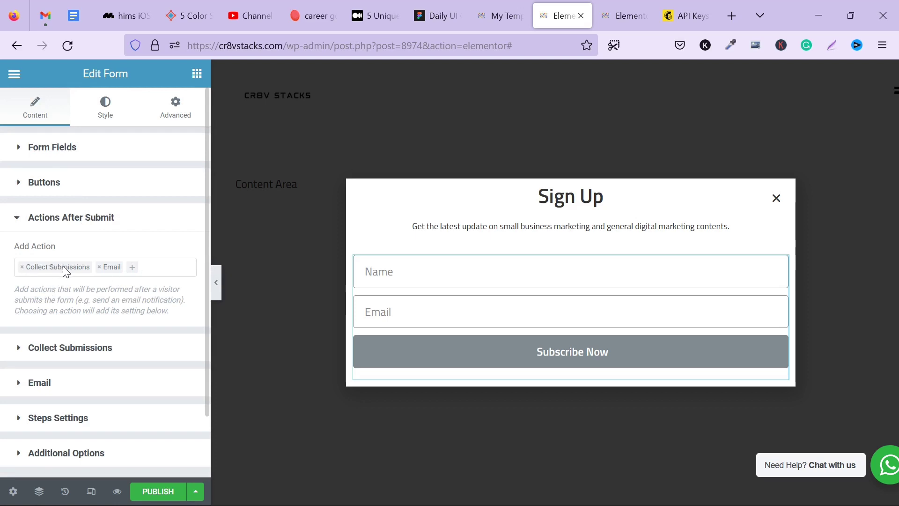
Step: Add MailChimp as the after-submit action and remove Collect Submissions and Email
click(154, 274)
scroll(42, 398, down, 3)
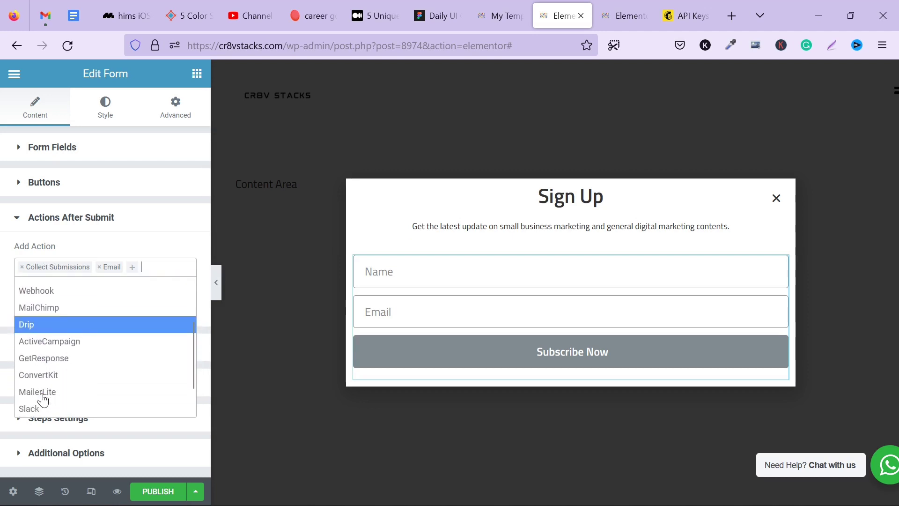
click(58, 316)
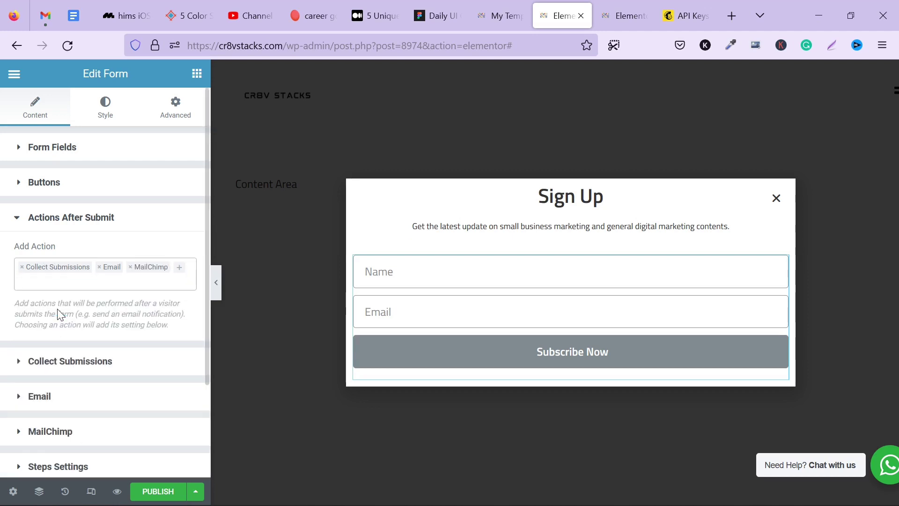
click(22, 269)
click(22, 267)
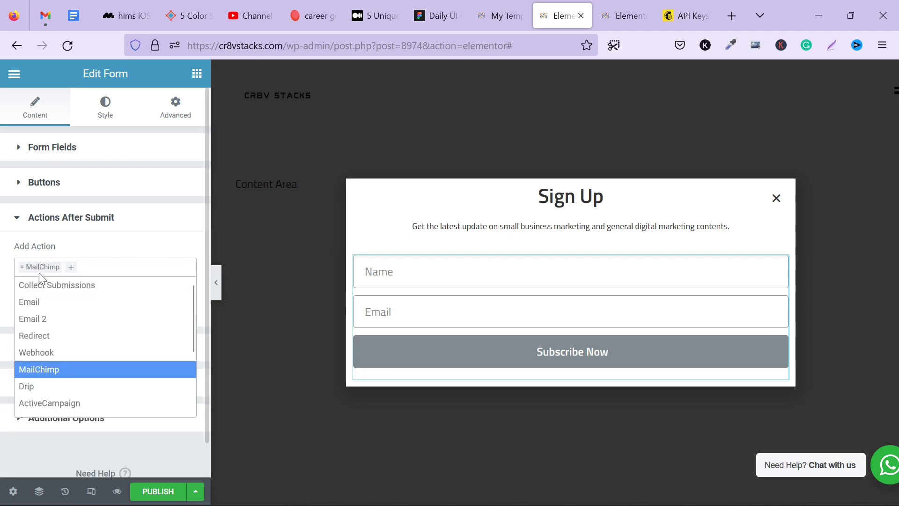
click(106, 253)
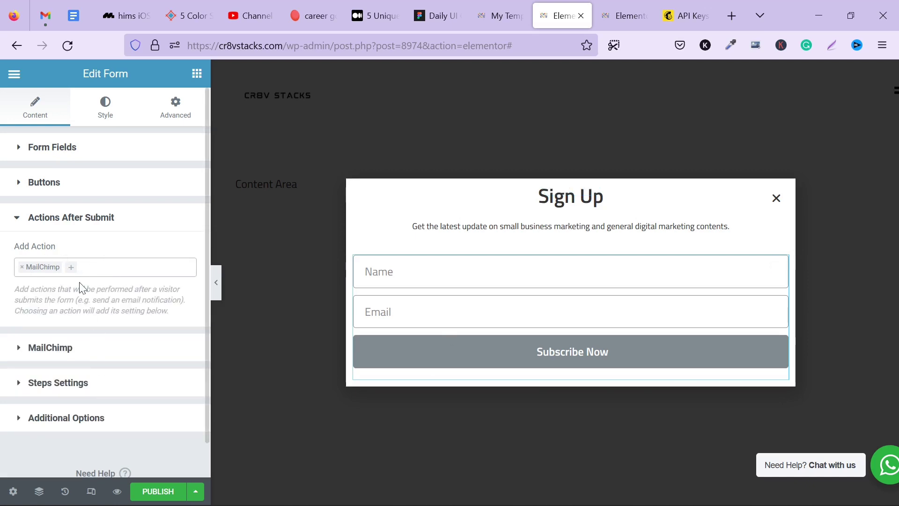
click(67, 221)
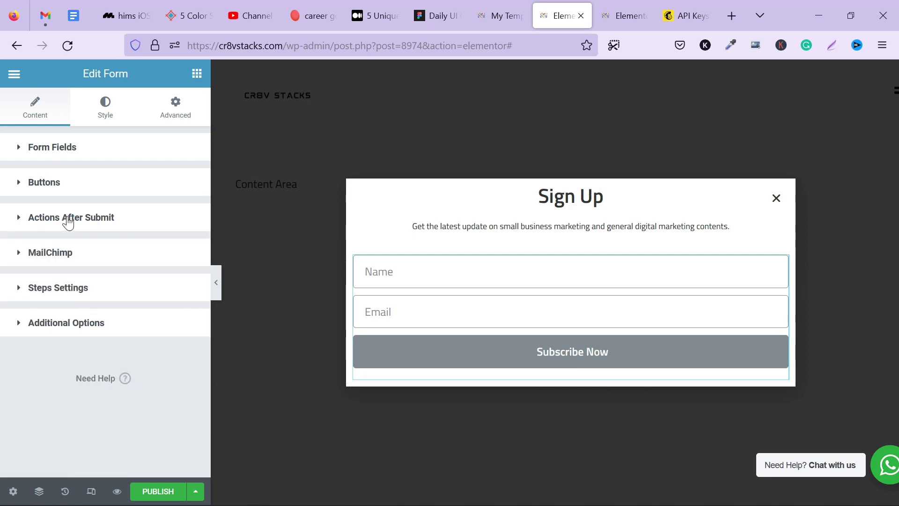
click(69, 221)
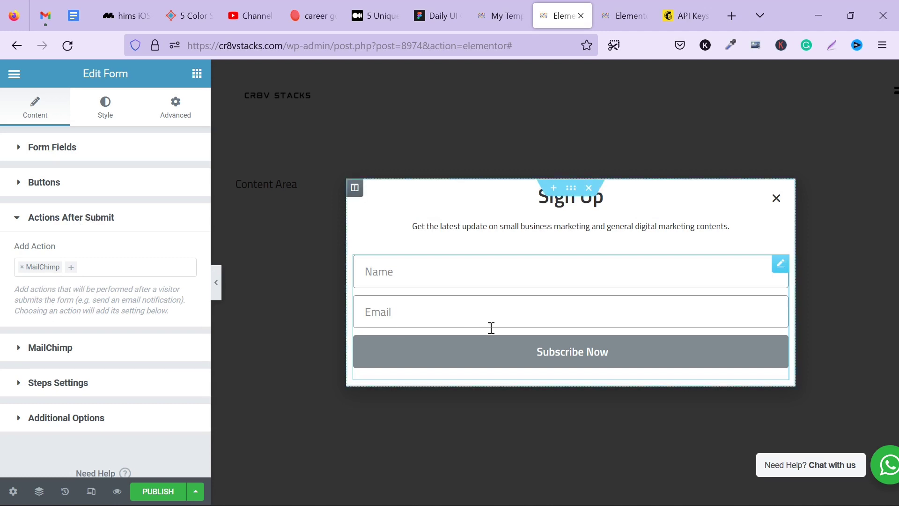
Step: Set the MailChimp API Key to Default and the audience to Cr8v Stacks
click(68, 220)
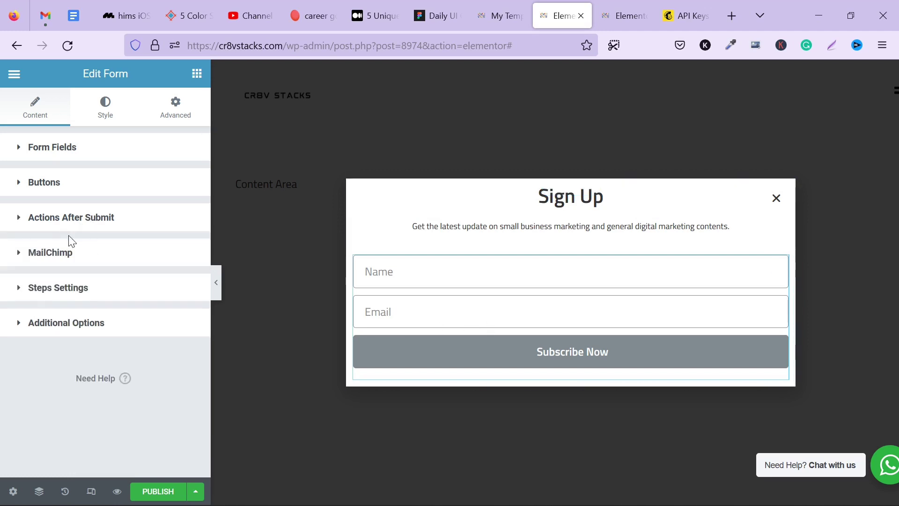
click(74, 262)
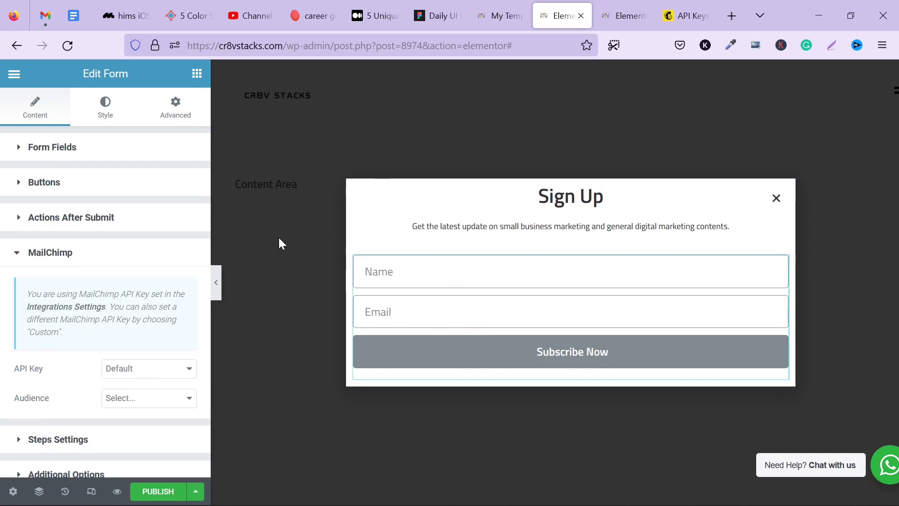
click(140, 373)
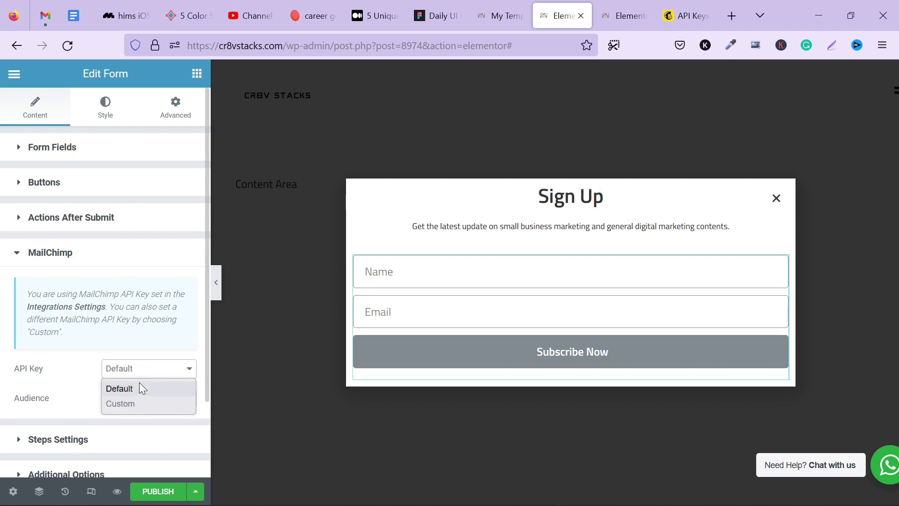
click(139, 384)
click(154, 399)
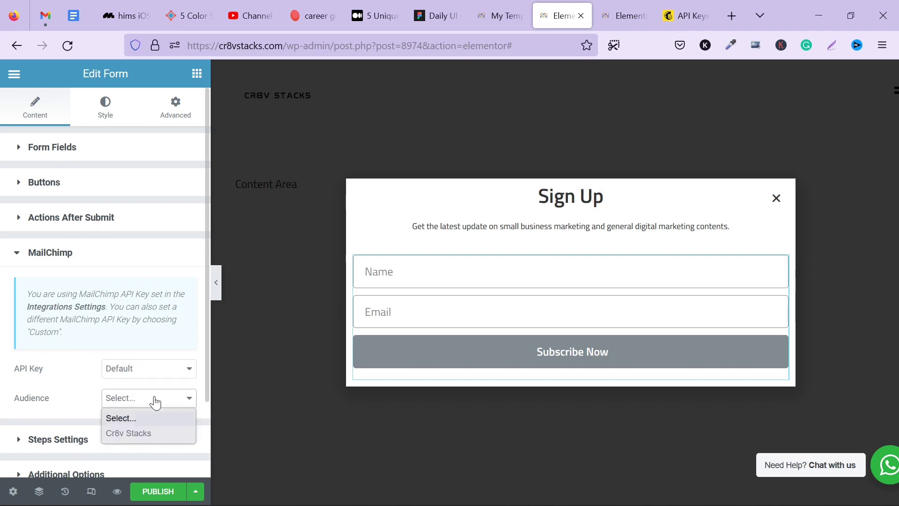
click(140, 433)
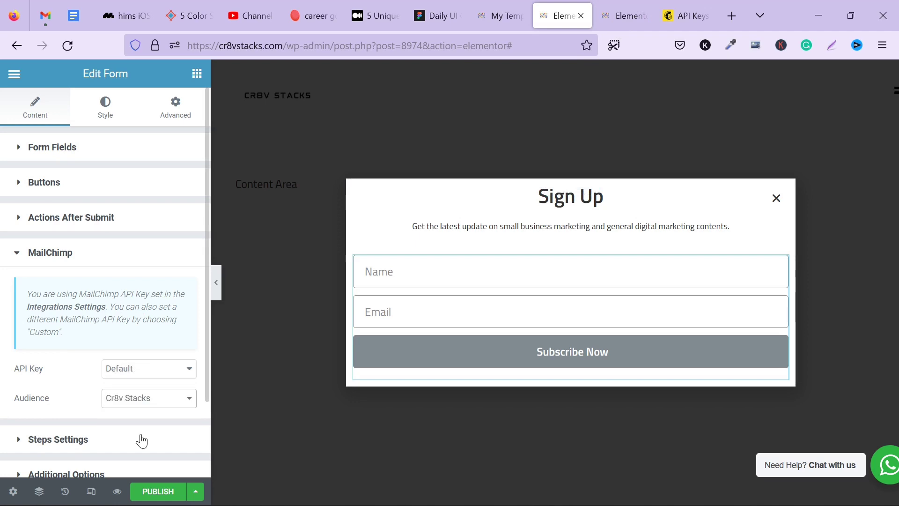
Step: Set the sign-up tag to homepage_subscribe_popup, with no groups and double opt-in off
scroll(201, 310, down, 5)
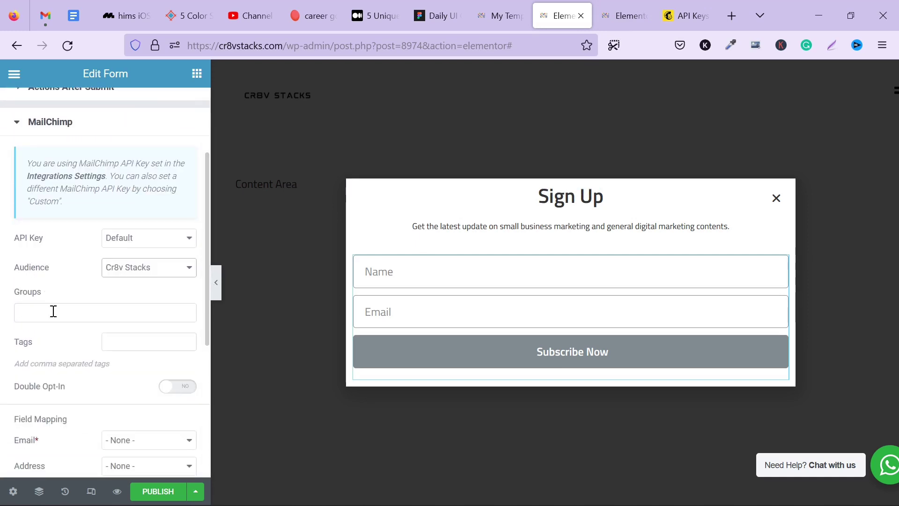
click(52, 311)
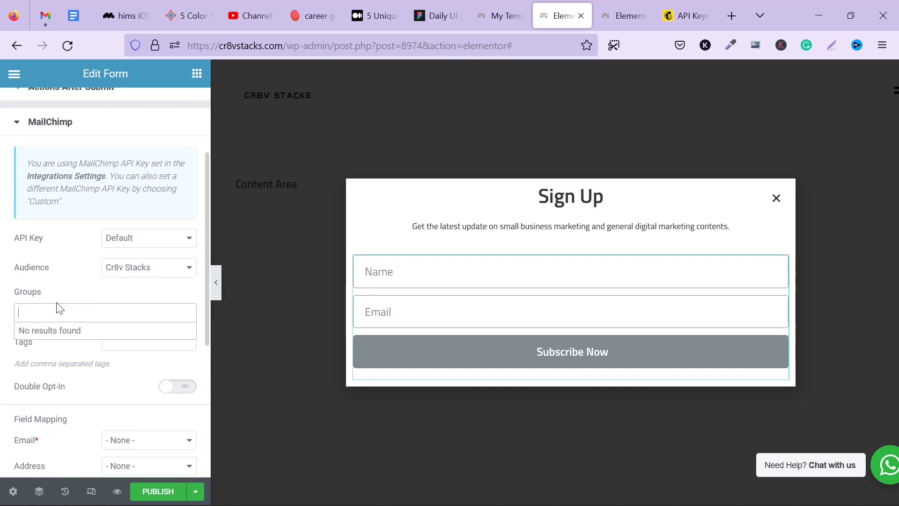
click(71, 295)
click(132, 346)
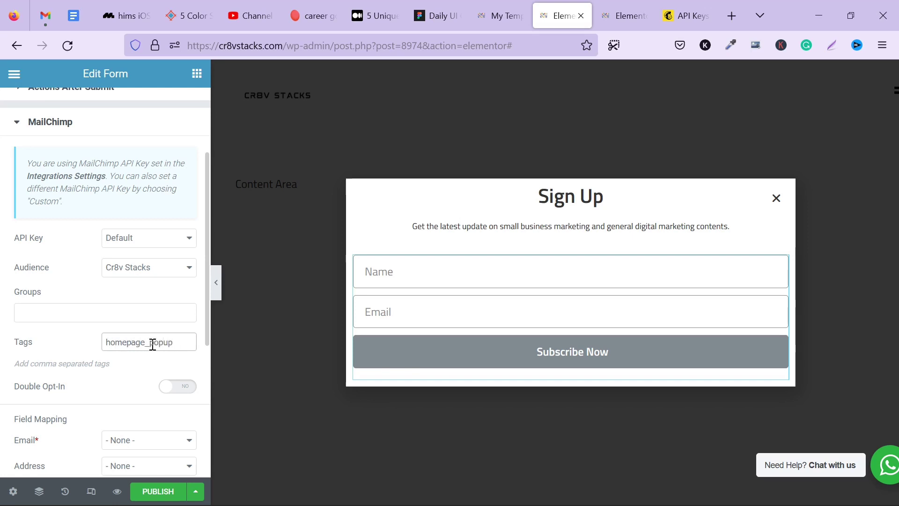
text(subscribe_)
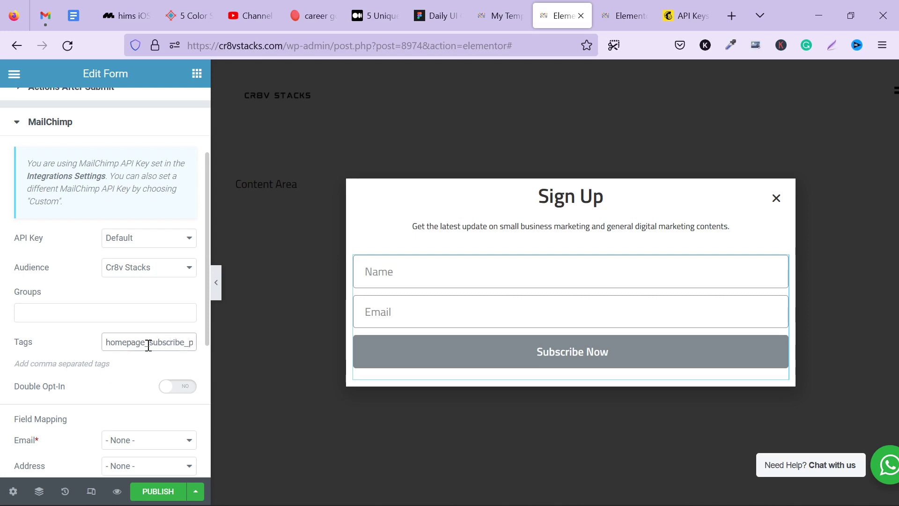
drag(178, 346, 152, 345)
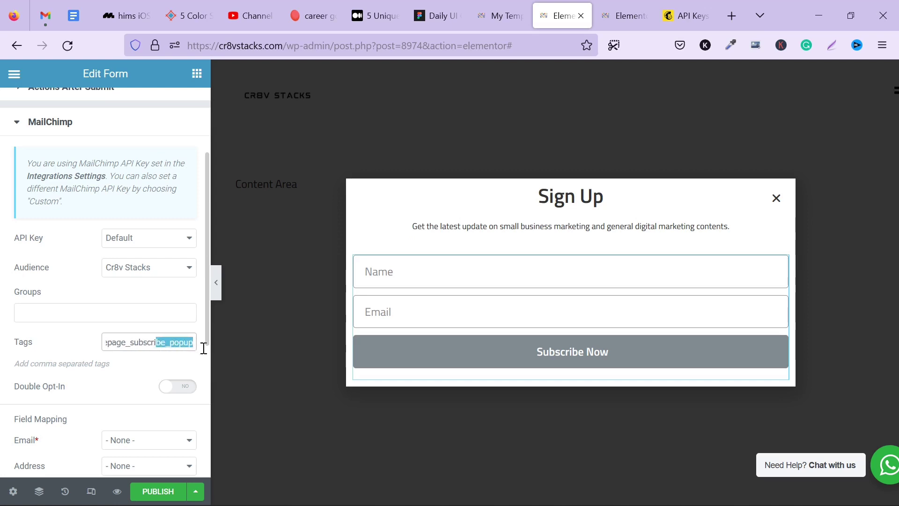
click(149, 345)
drag(206, 305, 206, 351)
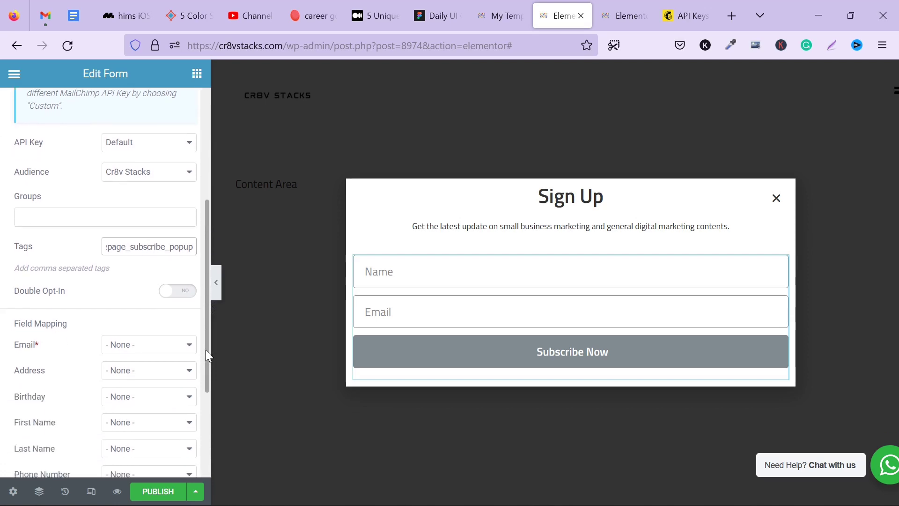
click(192, 298)
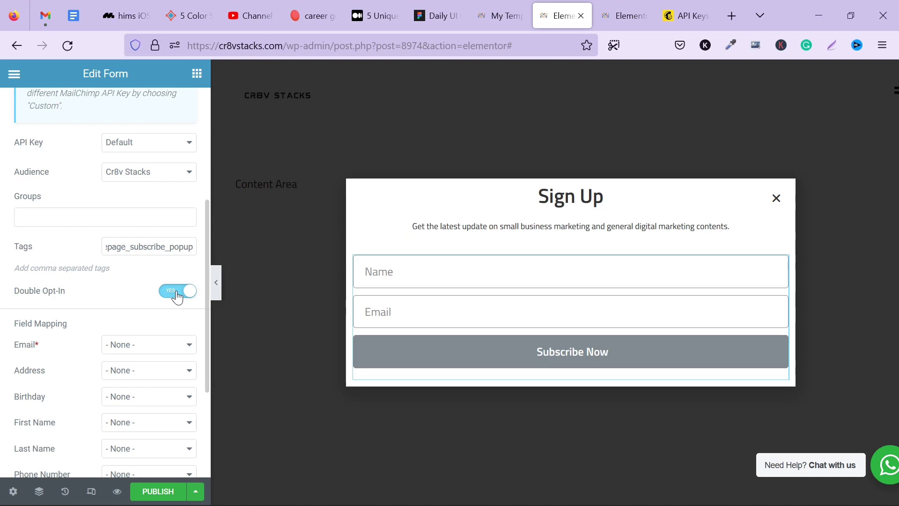
click(177, 295)
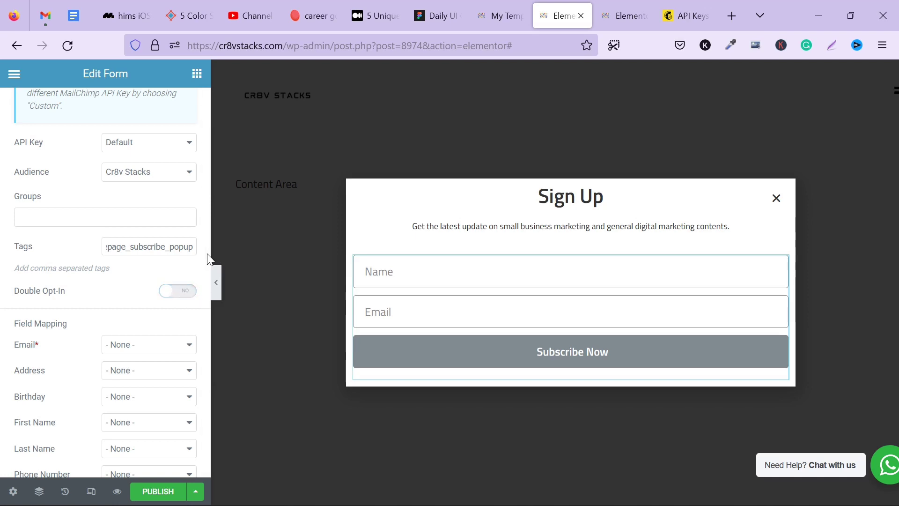
Step: Map MailChimp Email to the Email field and First Name to the Name field
scroll(204, 277, down, 1)
scroll(202, 293, down, 1)
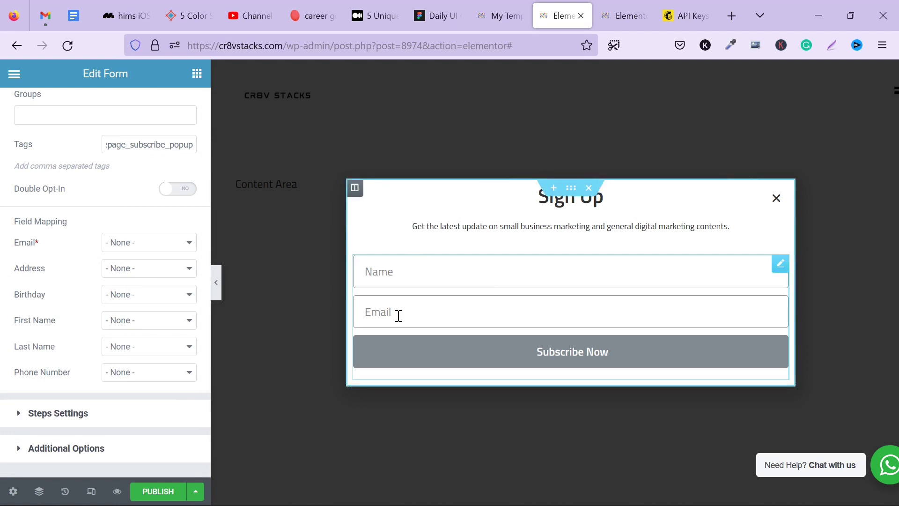
click(149, 247)
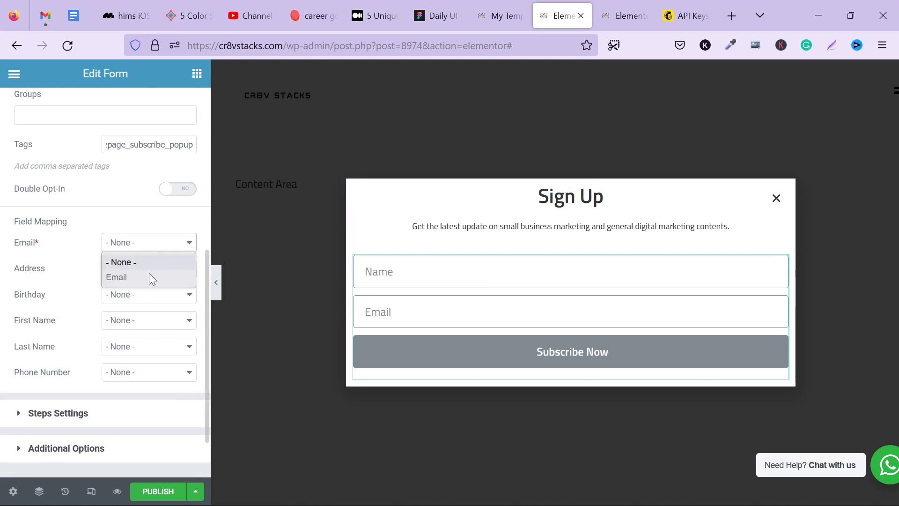
click(148, 277)
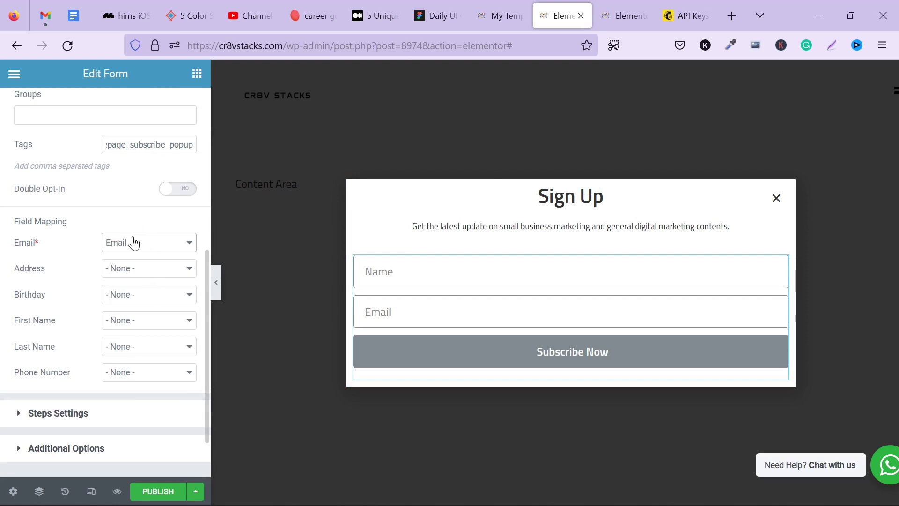
click(134, 322)
click(150, 352)
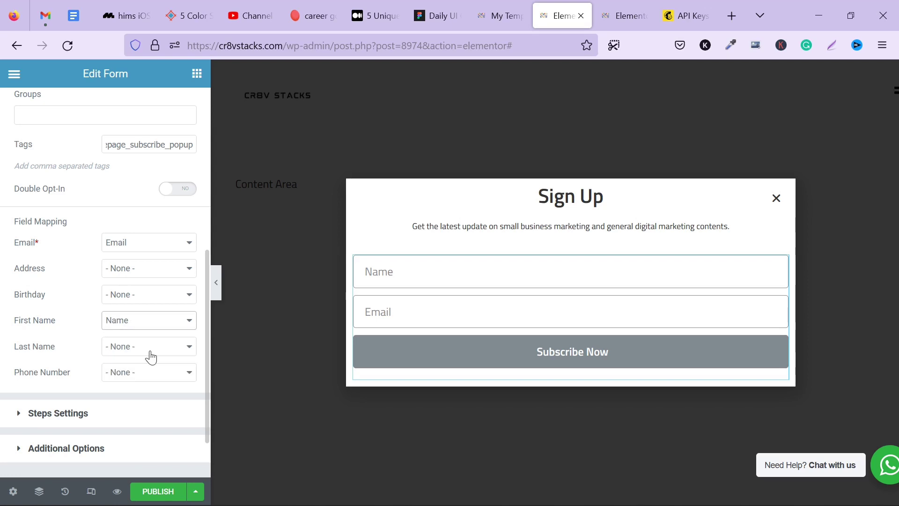
scroll(66, 227, up, 6)
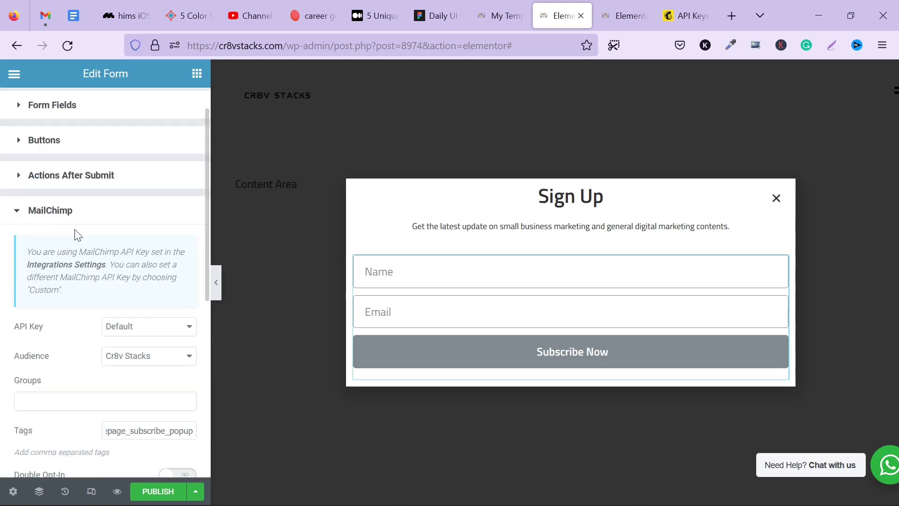
Step: Switch Custom Messages to Yes in the form's Additional Options
click(111, 210)
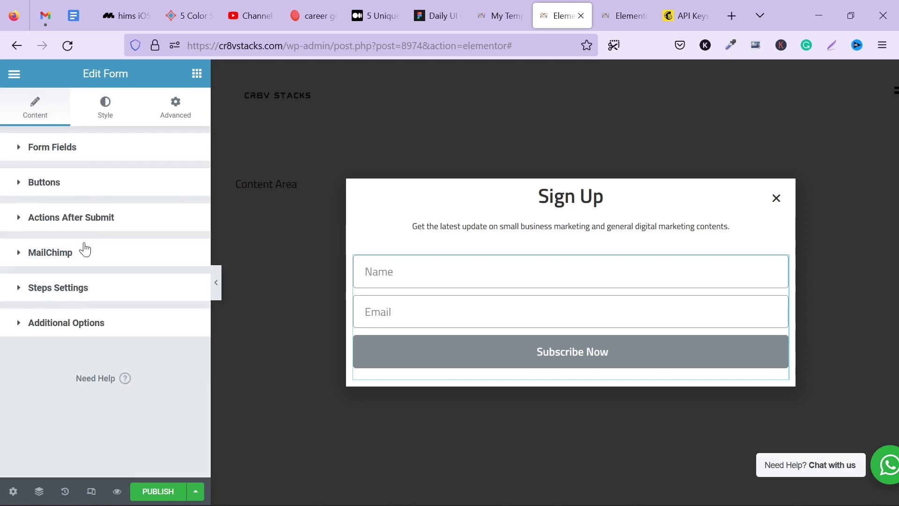
click(73, 295)
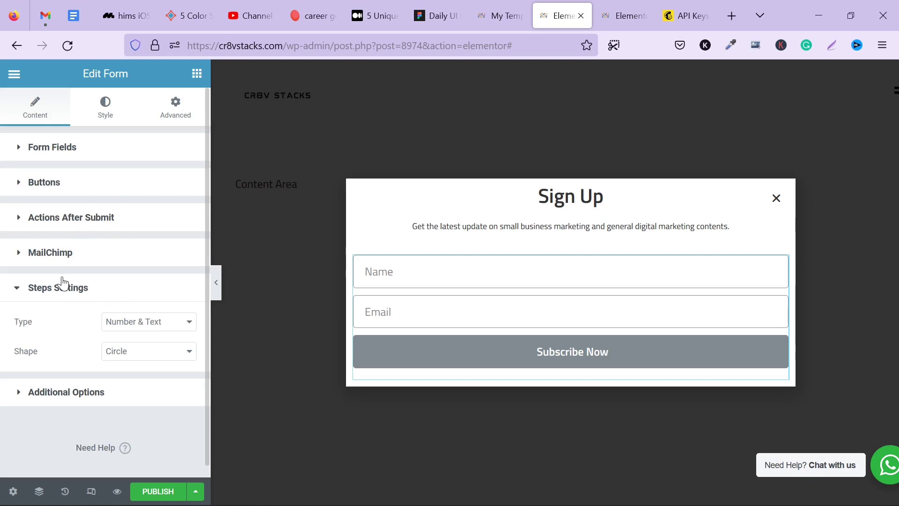
click(90, 293)
click(80, 326)
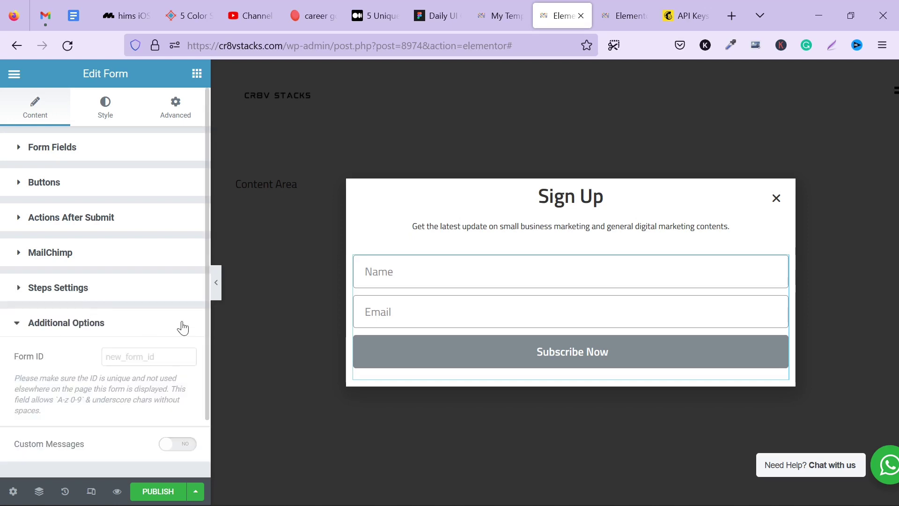
drag(206, 286, 196, 358)
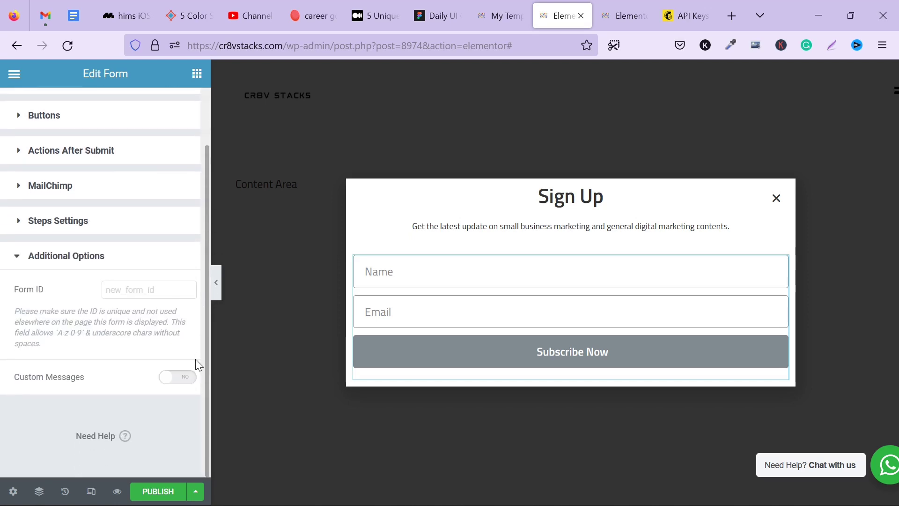
click(178, 378)
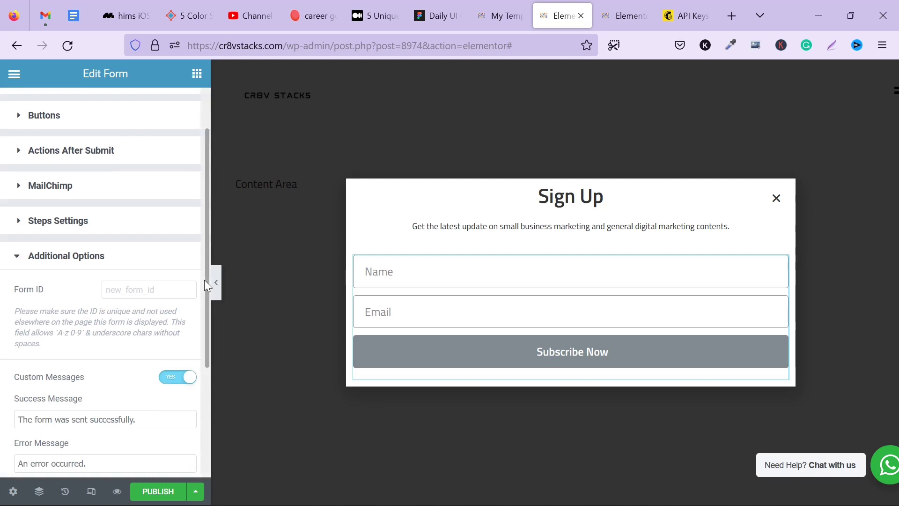
Step: Change the success message to 'Thank you for subscribing.'
scroll(204, 279, down, 4)
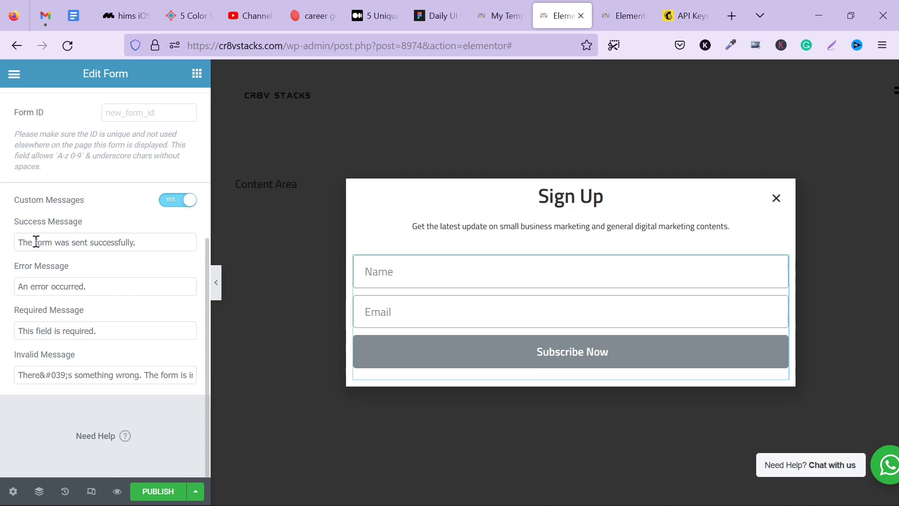
drag(30, 242, 139, 233)
text(ank you for subsr)
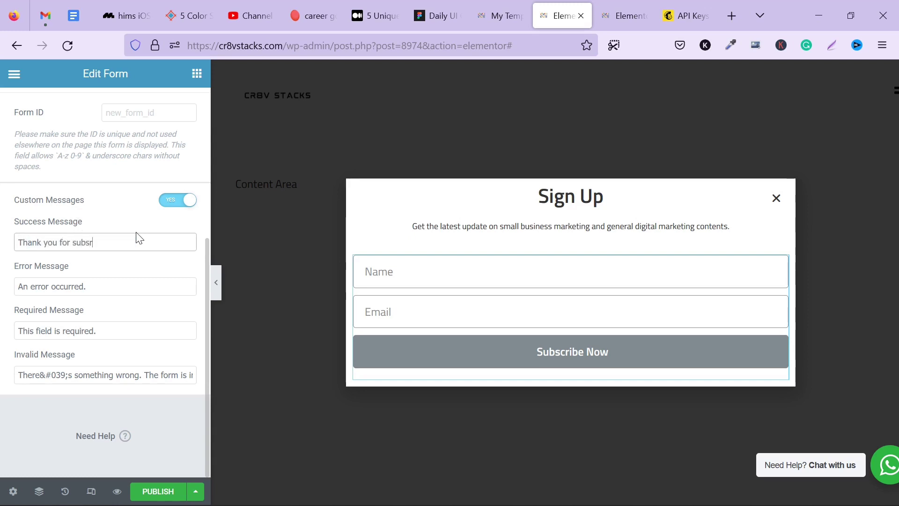
text(c)
key(BackSpace)
key(BackSpace)
text(cri)
scroll(106, 215, up, 5)
click(89, 326)
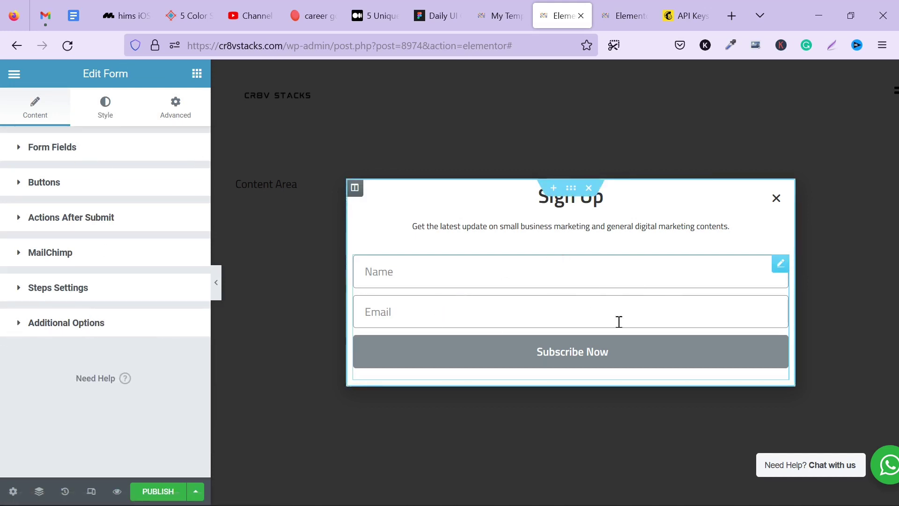
Step: Set the column width of both the Name and Email fields to 50%
click(116, 106)
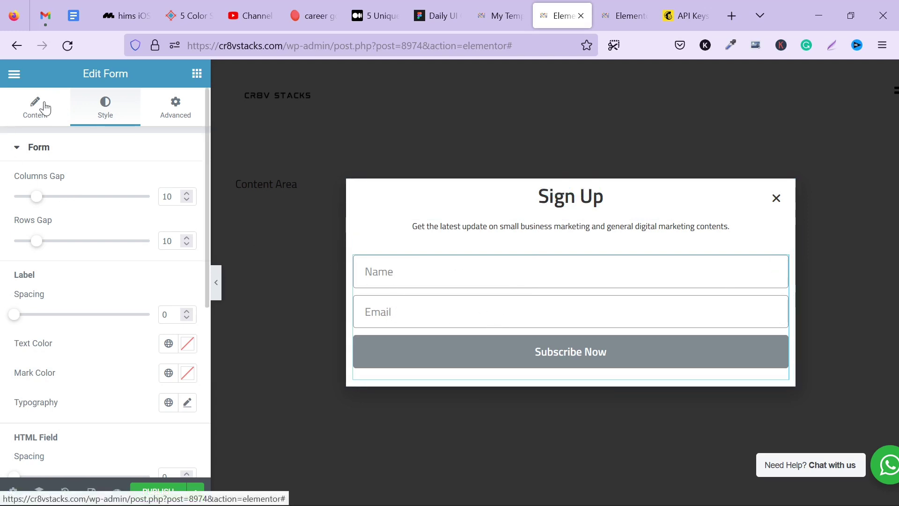
click(577, 291)
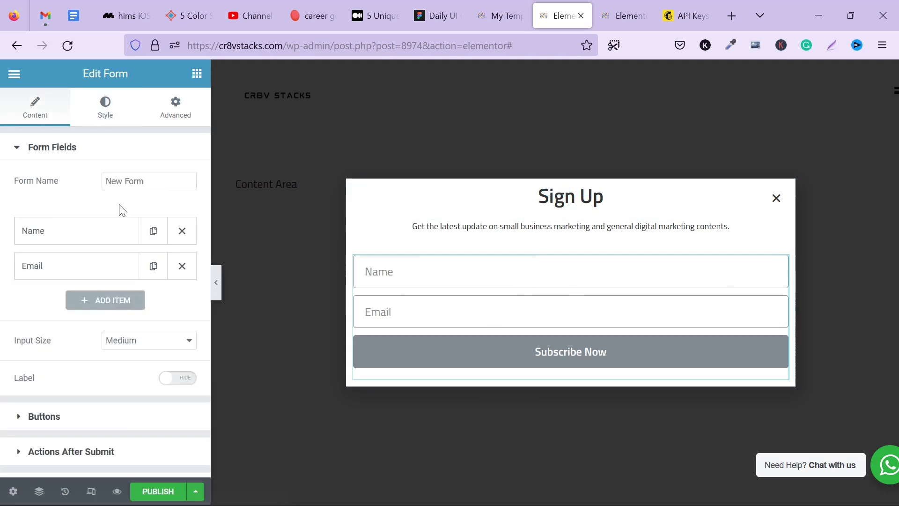
click(48, 241)
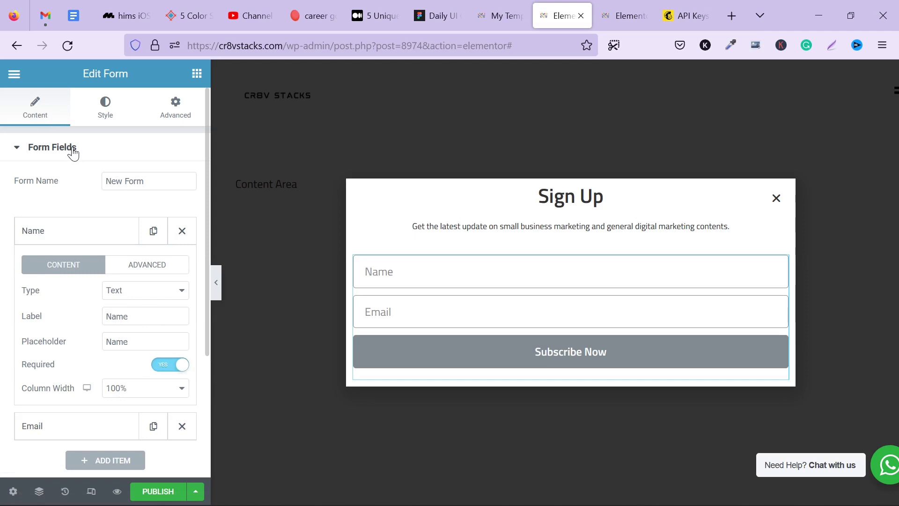
click(132, 395)
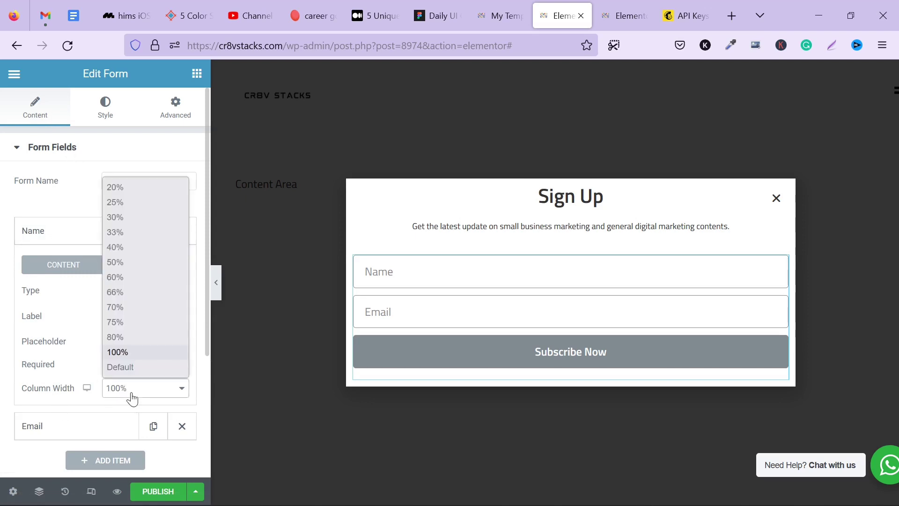
click(144, 260)
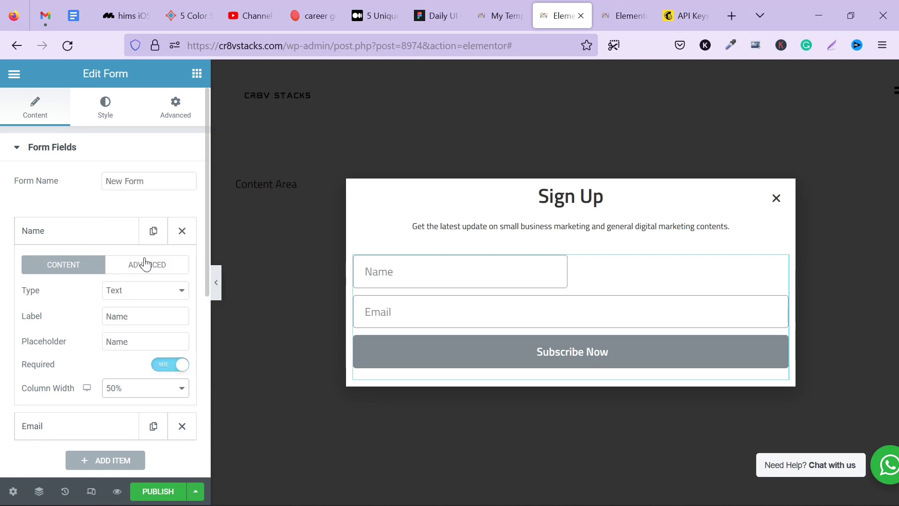
click(70, 280)
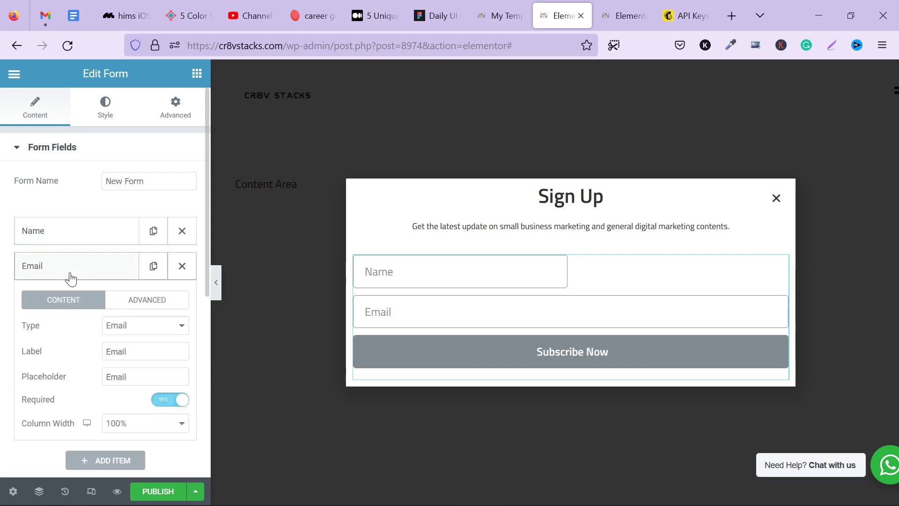
click(120, 423)
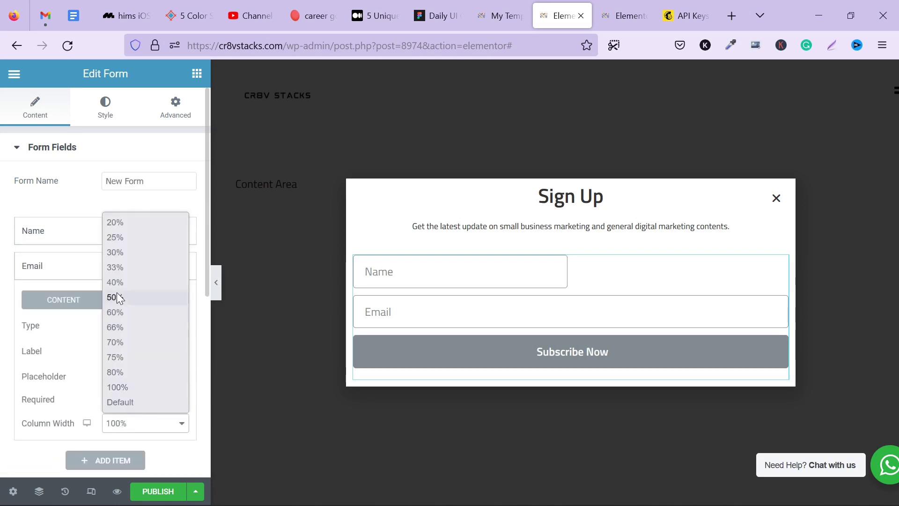
click(115, 297)
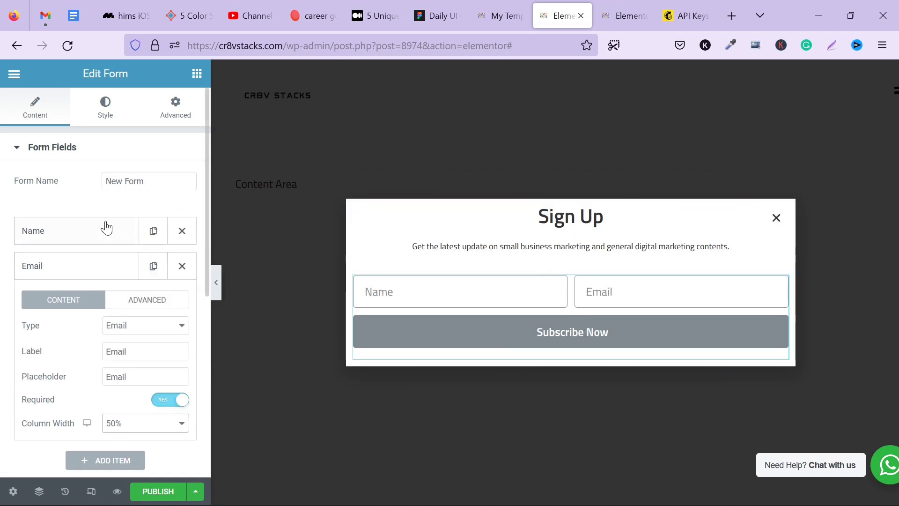
click(68, 156)
Step: Apply a blue colour to the Subscribe Now button in the form's style settings
click(101, 108)
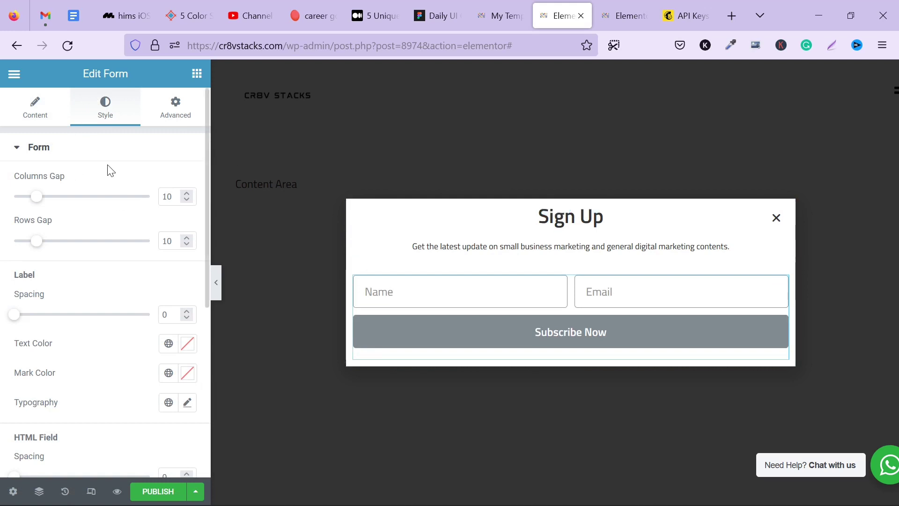
scroll(204, 210, down, 6)
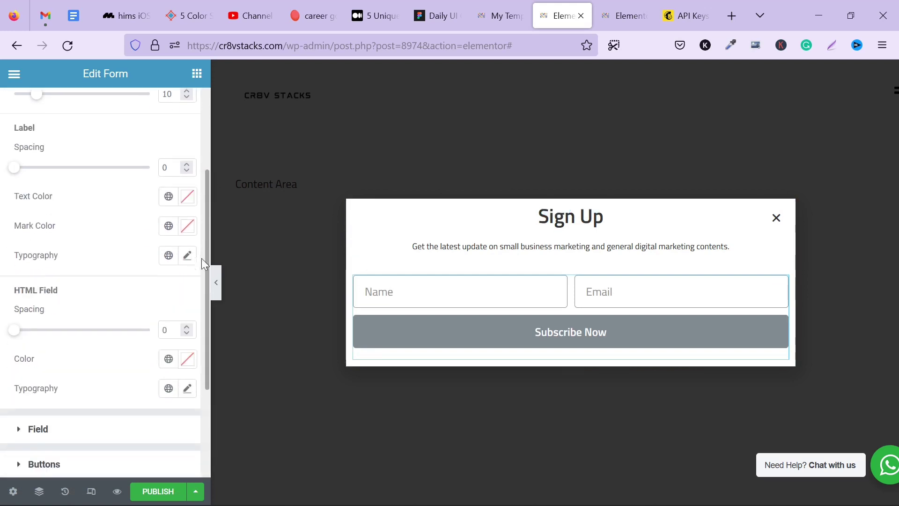
click(171, 311)
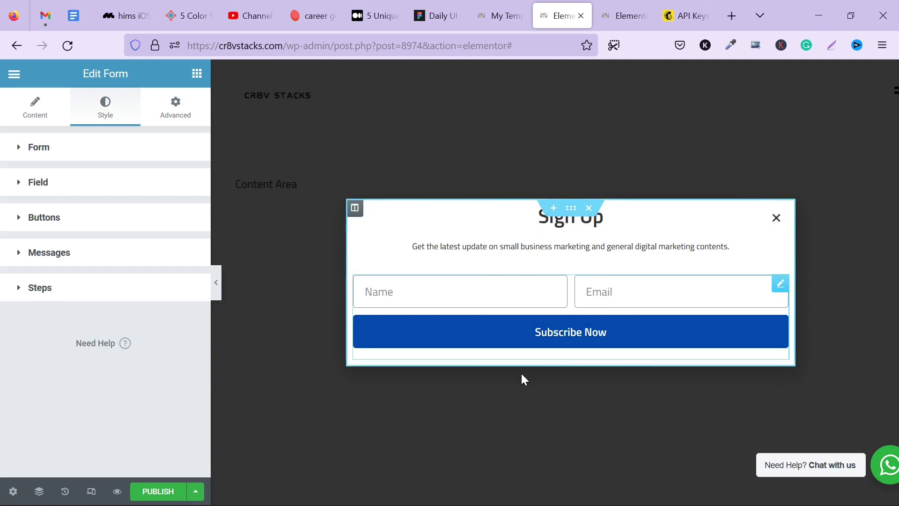
Step: Unlink the section's padding and margin sides and switch both units to em
click(571, 210)
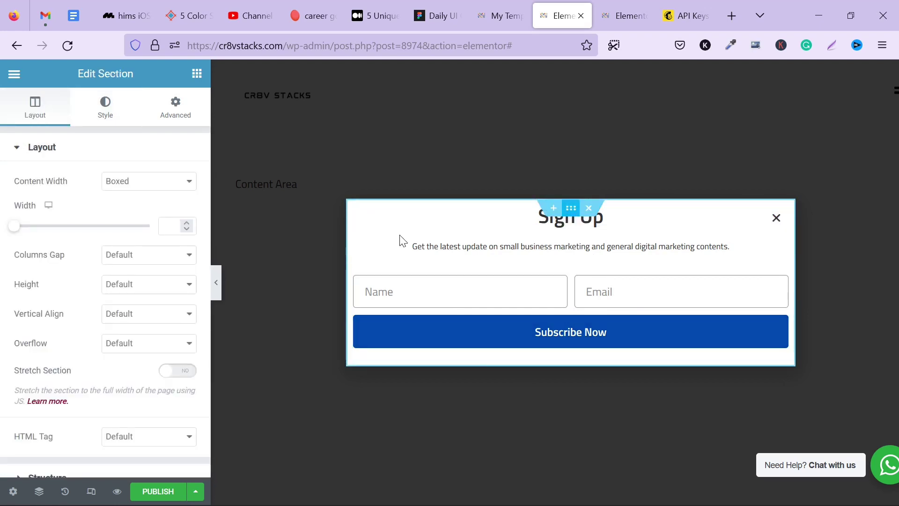
click(177, 109)
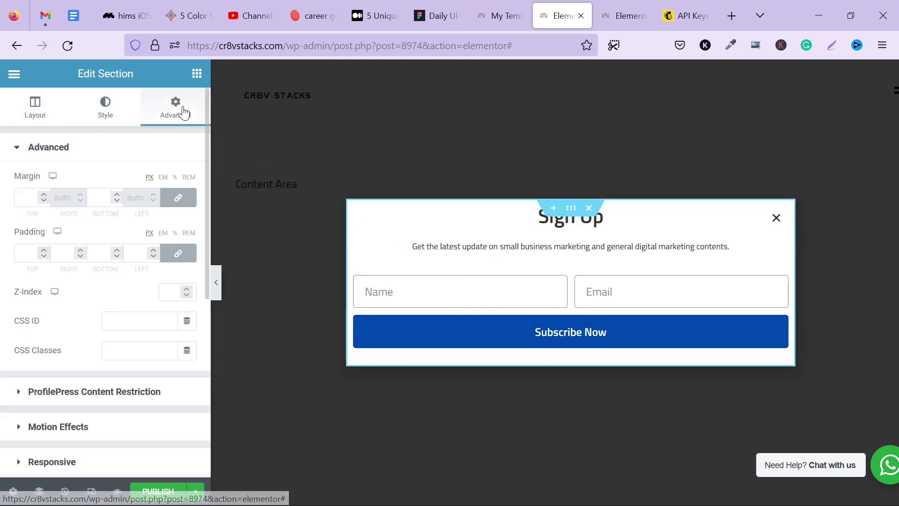
click(178, 255)
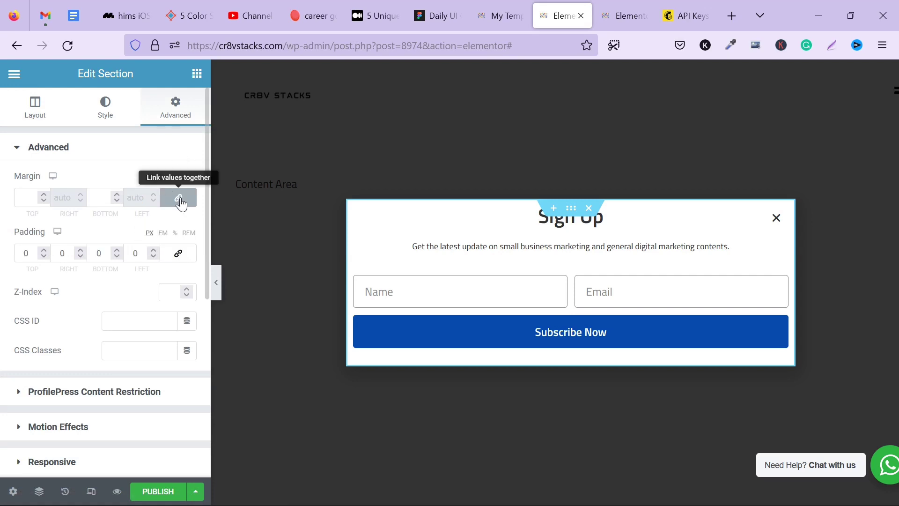
click(178, 198)
click(163, 177)
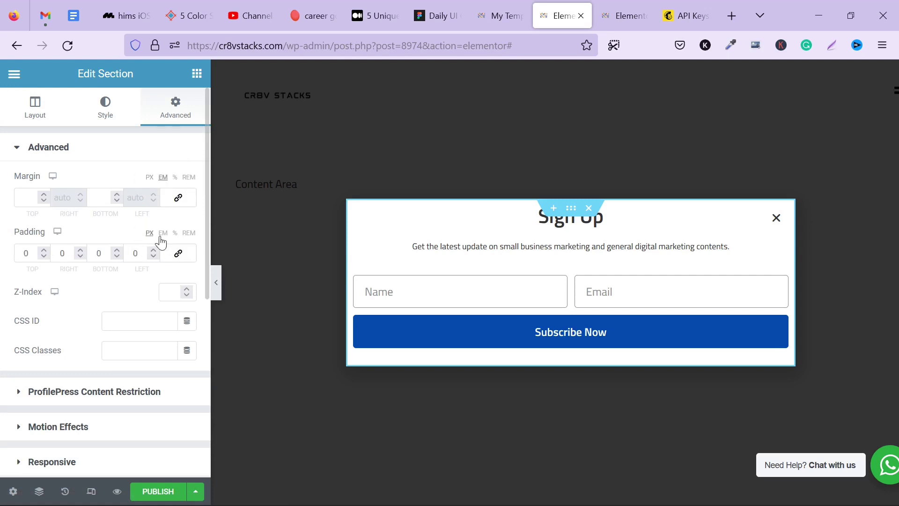
click(163, 233)
Step: Set the section padding to 4 em top, 4 right, 5 bottom and 4 left
click(44, 250)
click(44, 250)
click(44, 250)
click(43, 250)
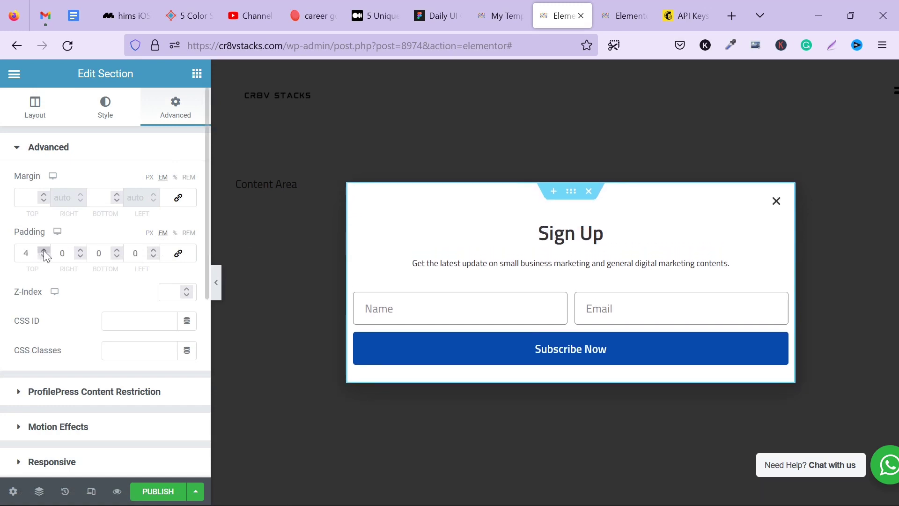
click(117, 250)
click(116, 250)
click(117, 250)
click(117, 250)
click(116, 251)
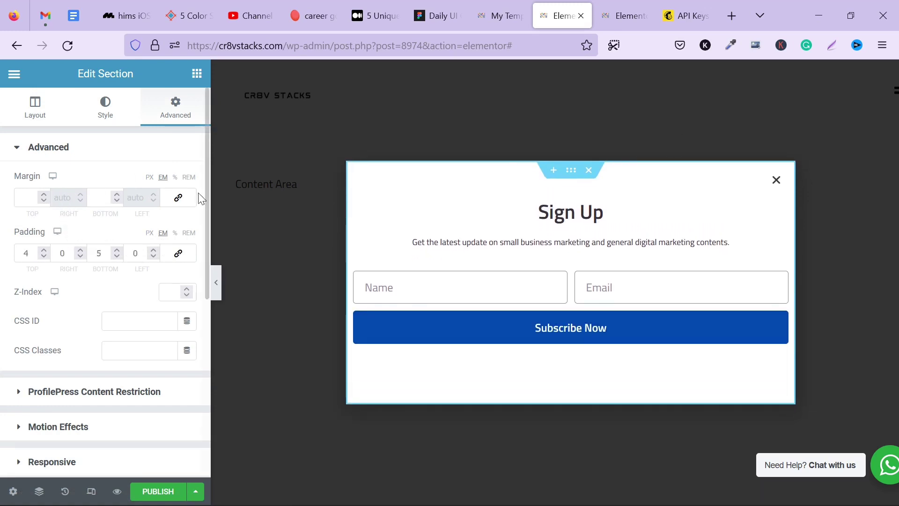
click(80, 250)
click(81, 250)
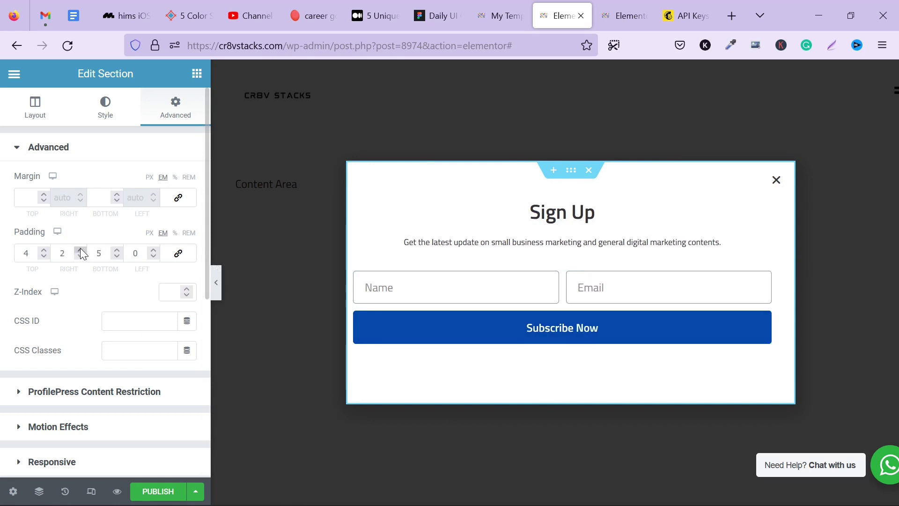
click(154, 250)
click(153, 250)
click(153, 250)
click(153, 250)
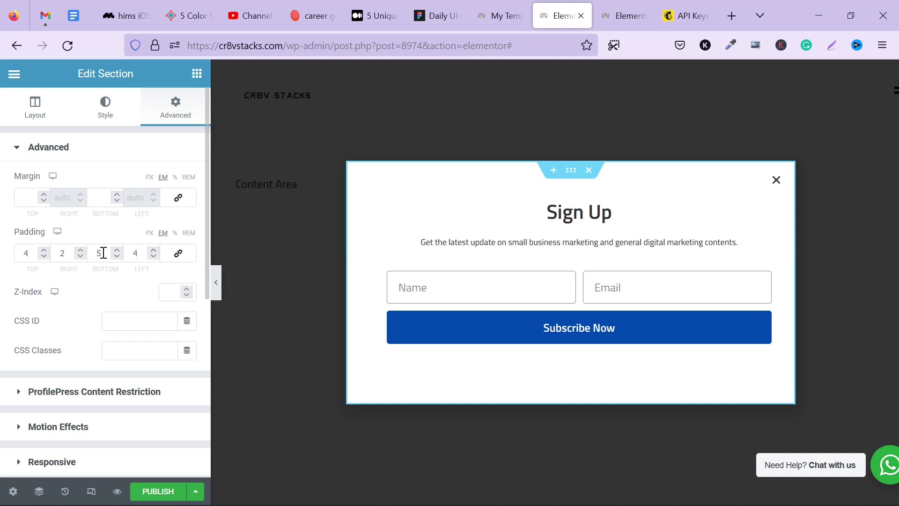
click(80, 250)
click(80, 250)
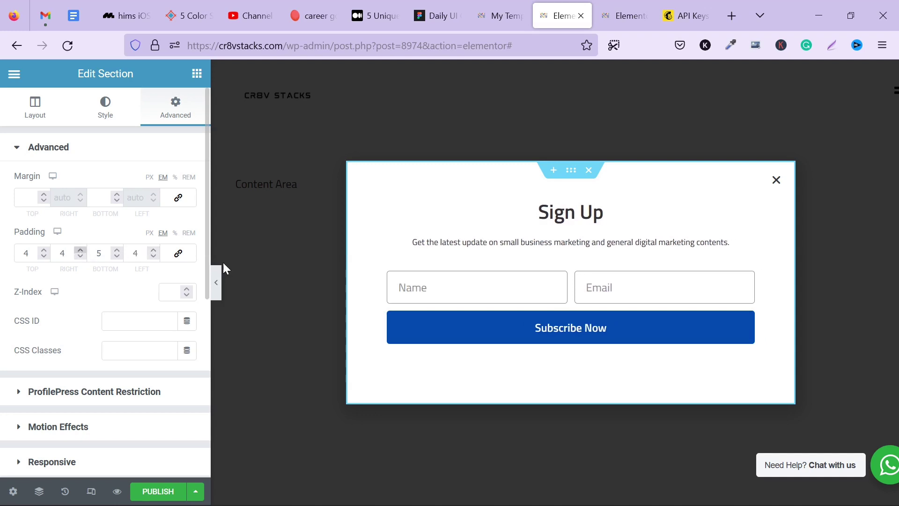
click(105, 108)
click(70, 183)
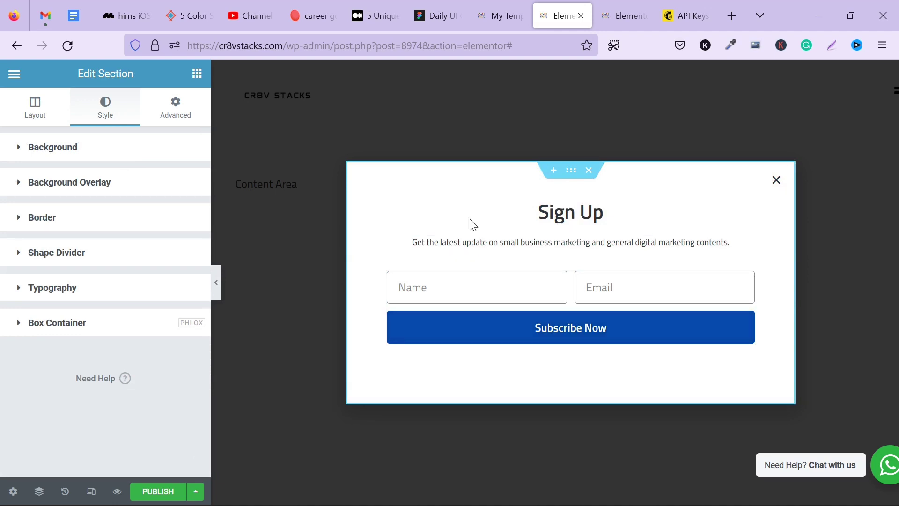
Step: Open the popup's Publish Settings and add an Include display condition
click(198, 491)
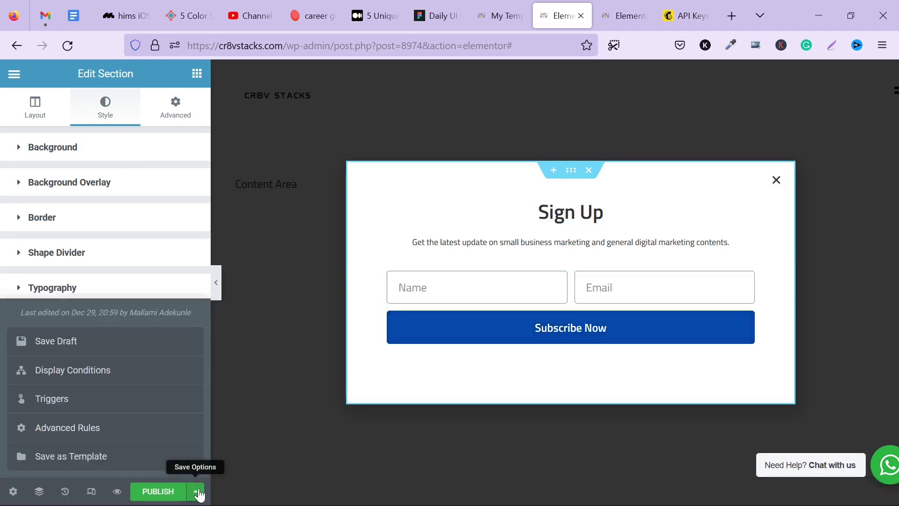
click(197, 492)
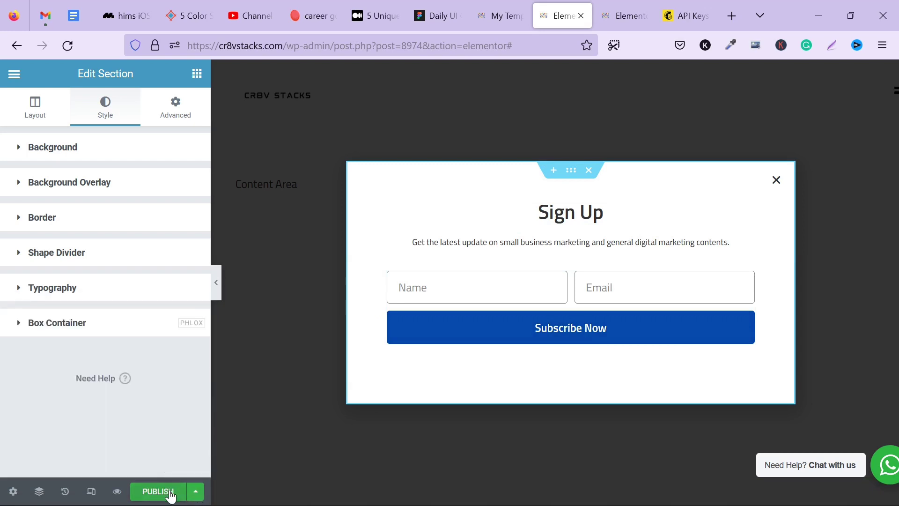
click(167, 494)
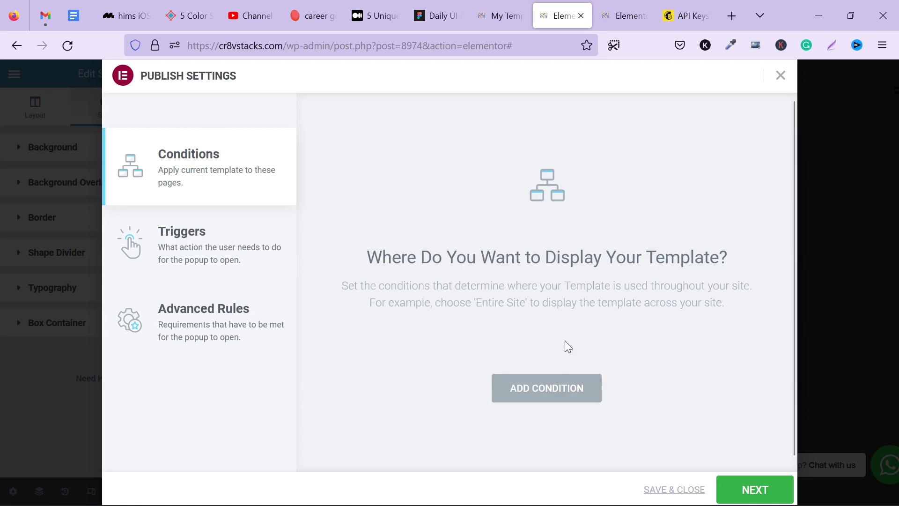
click(552, 387)
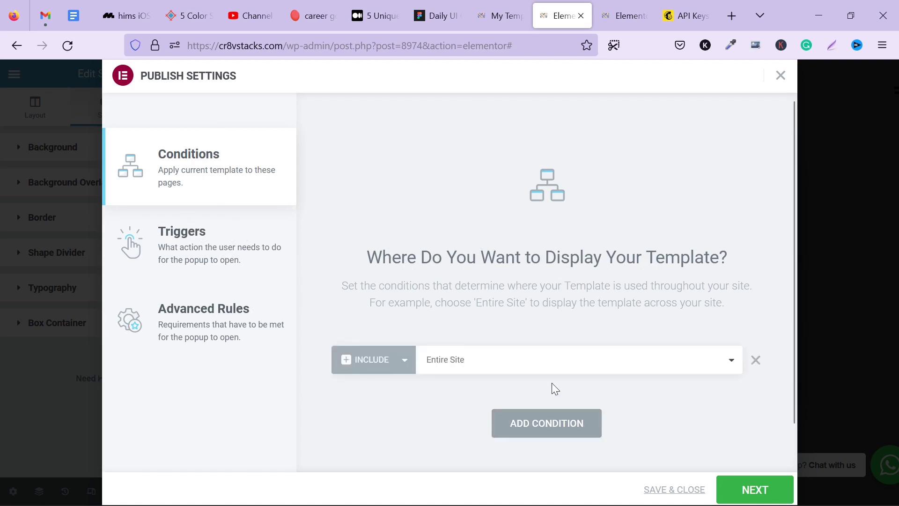
click(630, 366)
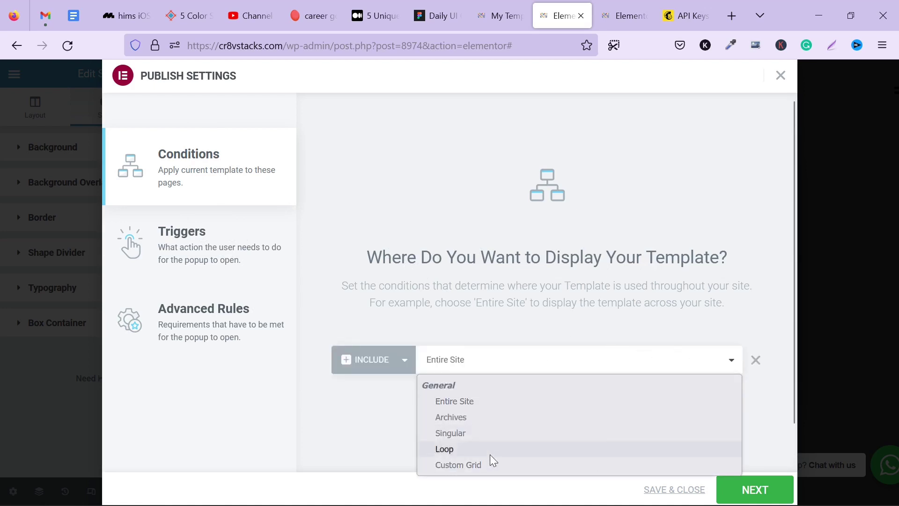
click(379, 366)
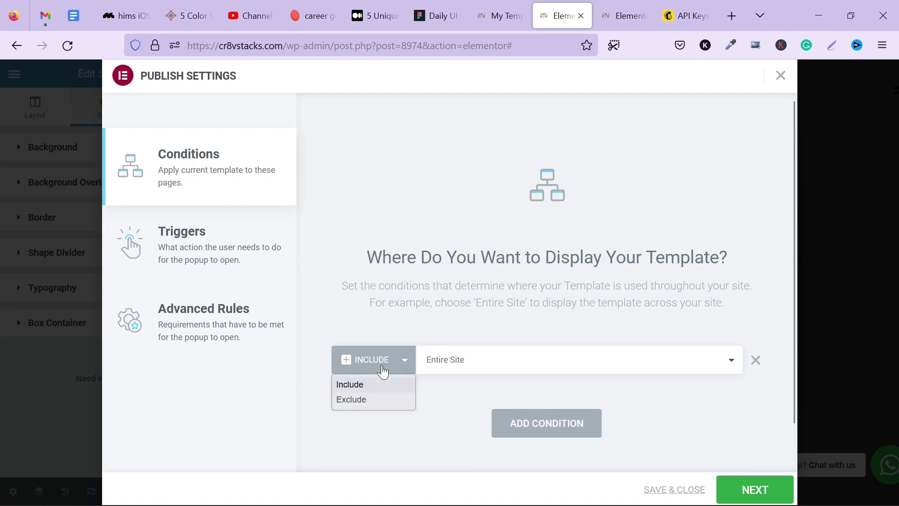
Step: Target the display condition at Singular > Posts > All
click(467, 352)
click(462, 367)
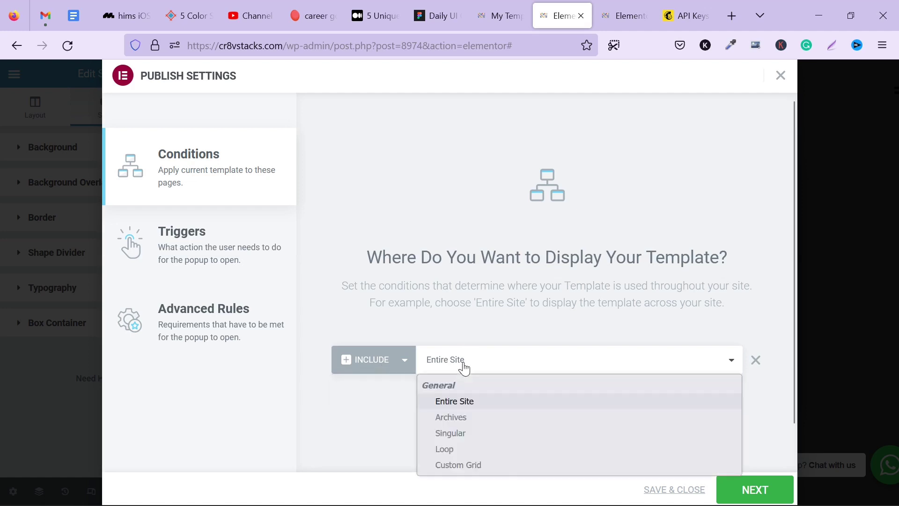
click(479, 442)
click(655, 363)
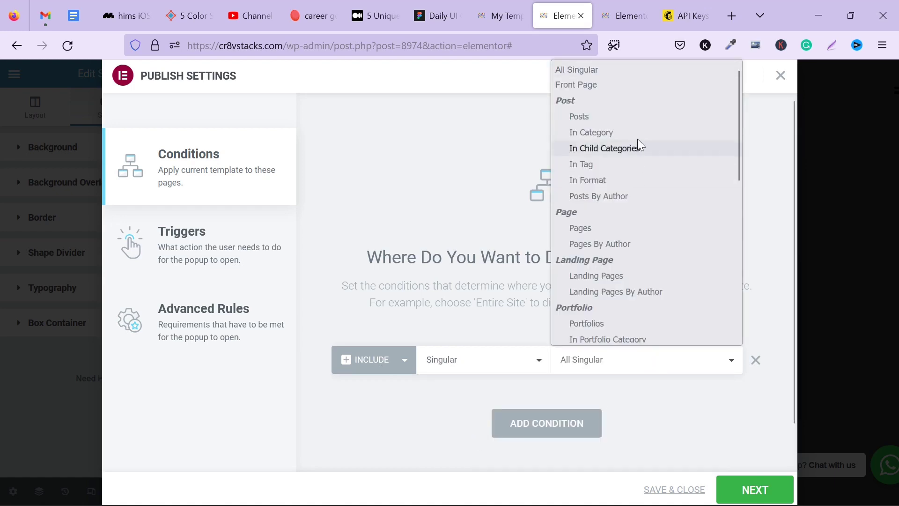
click(604, 116)
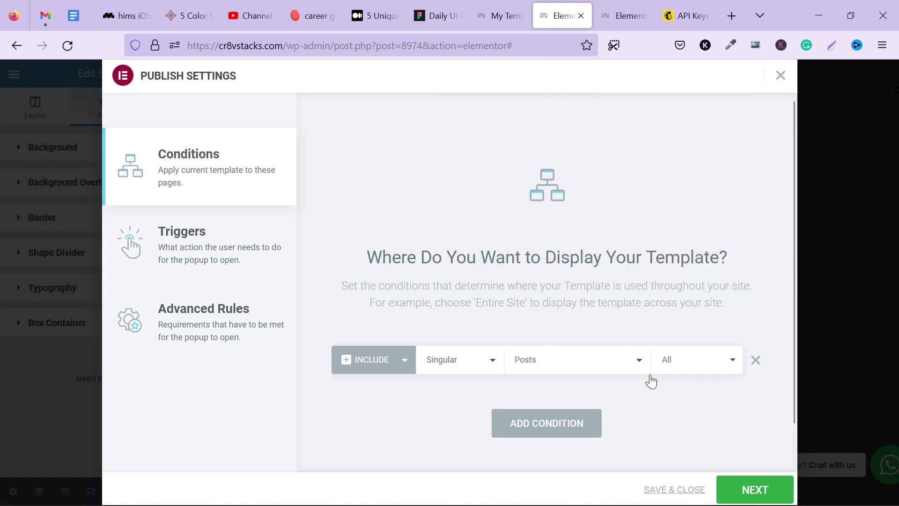
click(690, 370)
click(729, 366)
click(727, 364)
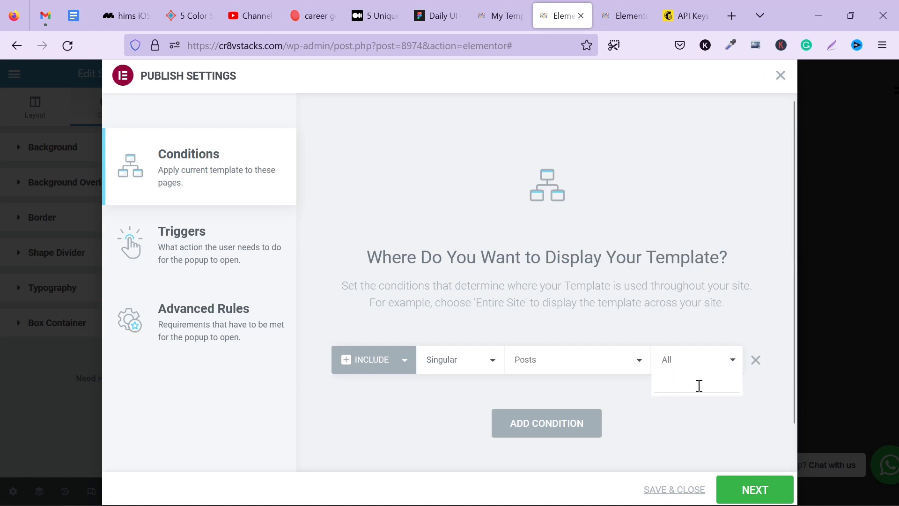
click(526, 370)
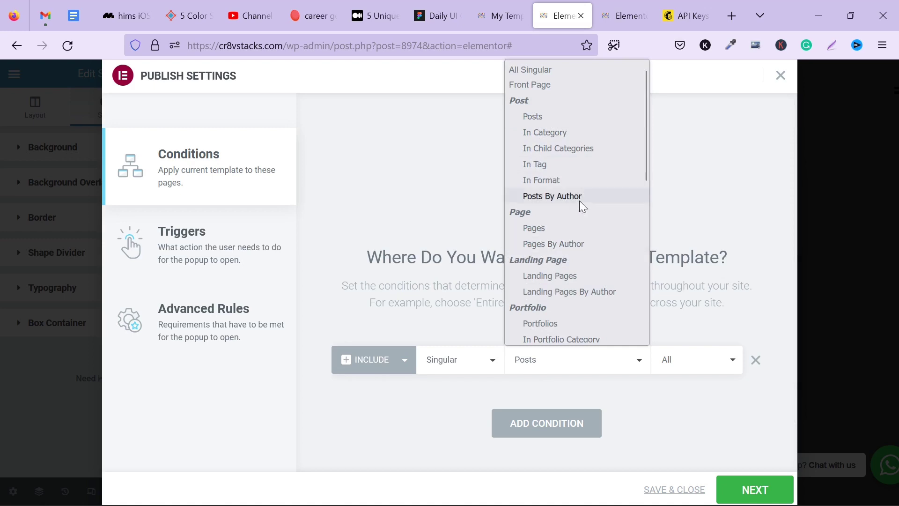
scroll(581, 200, down, 4)
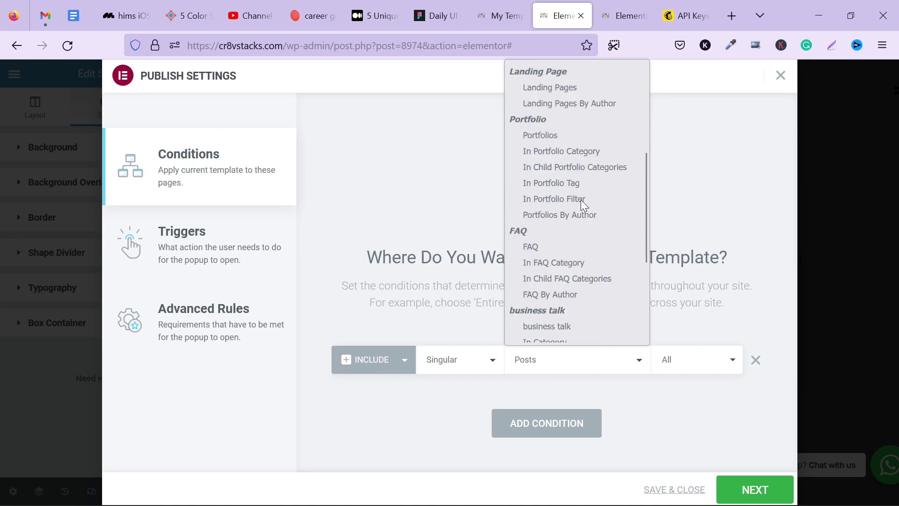
click(692, 244)
click(212, 240)
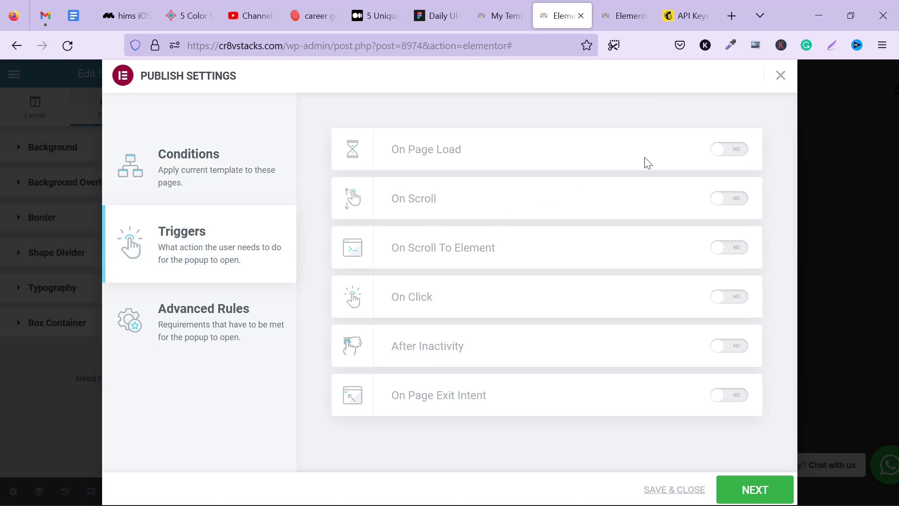
Step: Try the On Page Load trigger with a 25-second delay and On Scroll, then turn both off
click(734, 150)
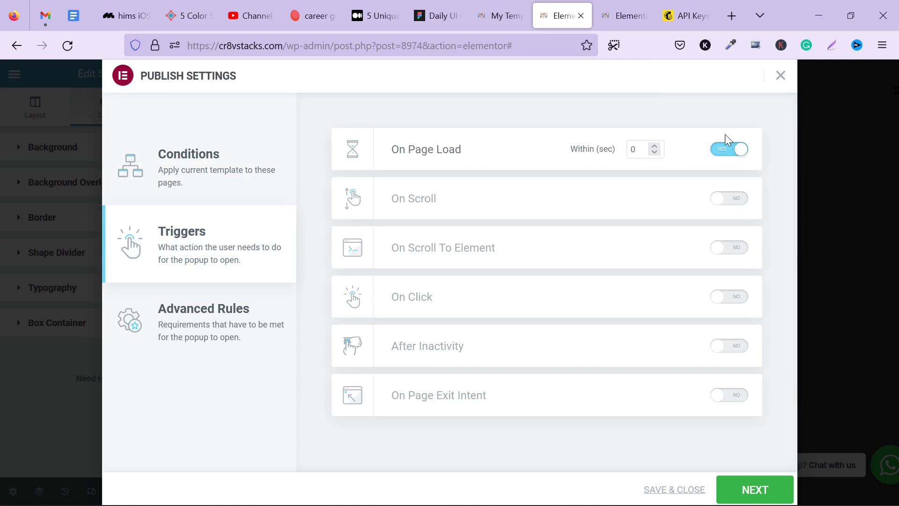
click(634, 149)
text(2)
text(5)
click(728, 151)
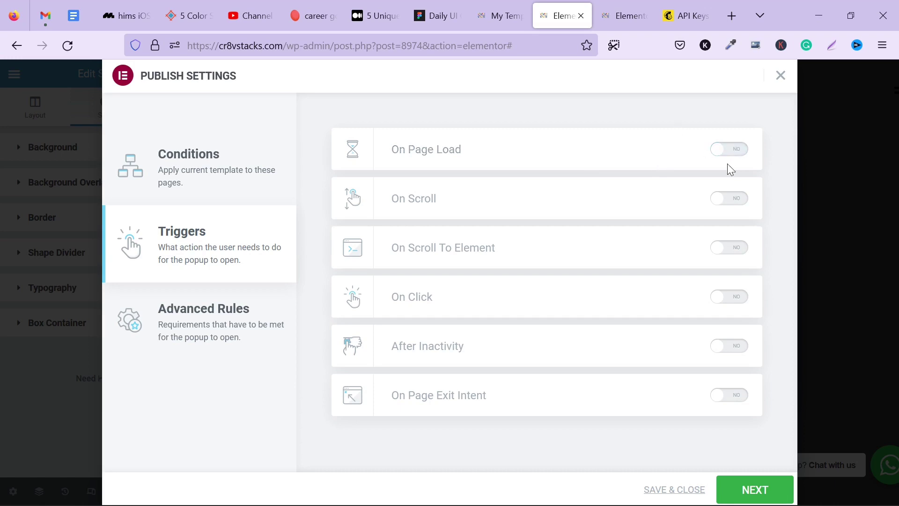
click(725, 201)
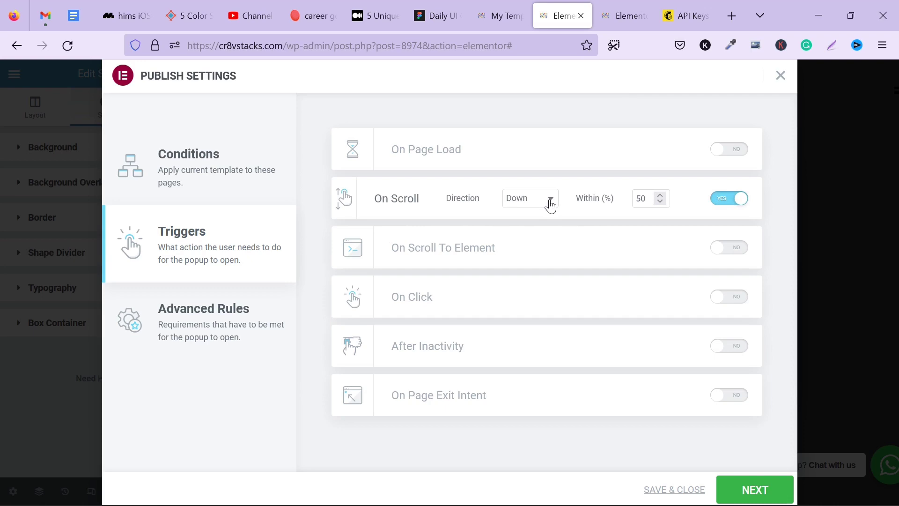
drag(645, 201, 638, 203)
click(728, 199)
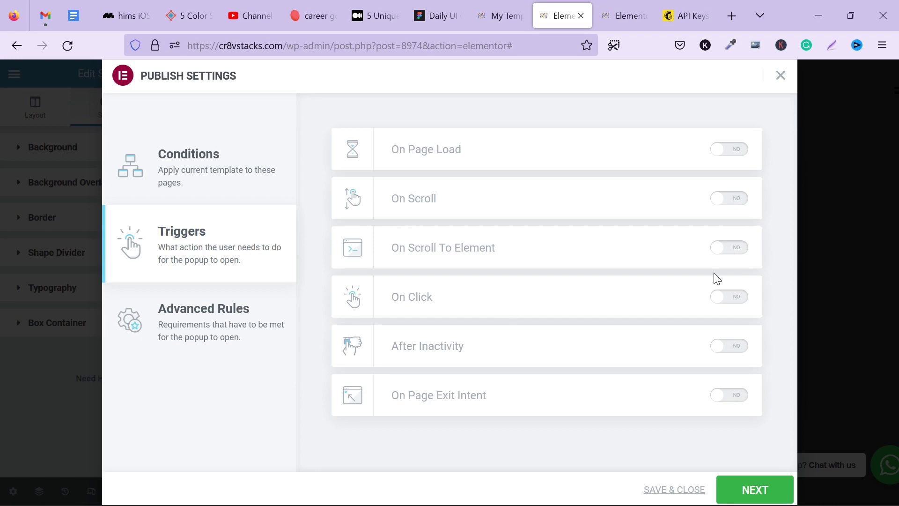
Step: Toggle the On Click, After Inactivity and Exit Intent triggers on and back off
click(729, 297)
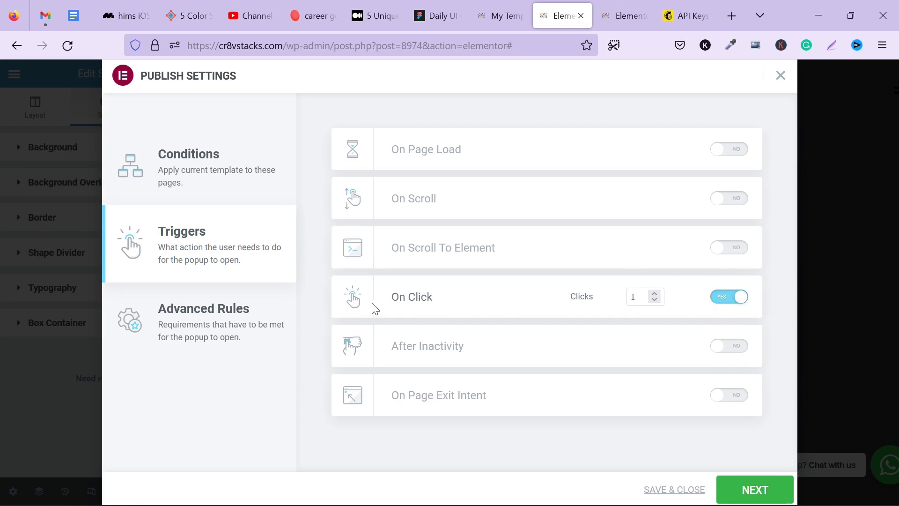
click(737, 303)
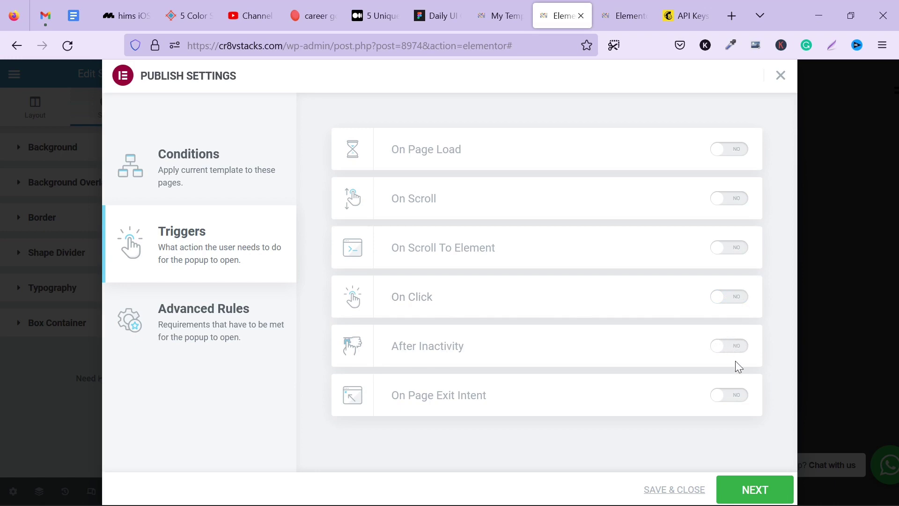
click(738, 346)
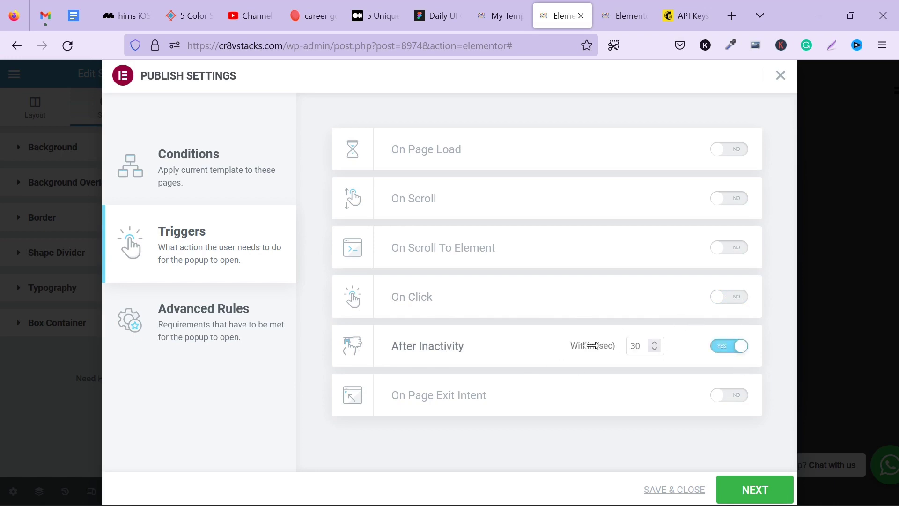
click(641, 347)
click(640, 332)
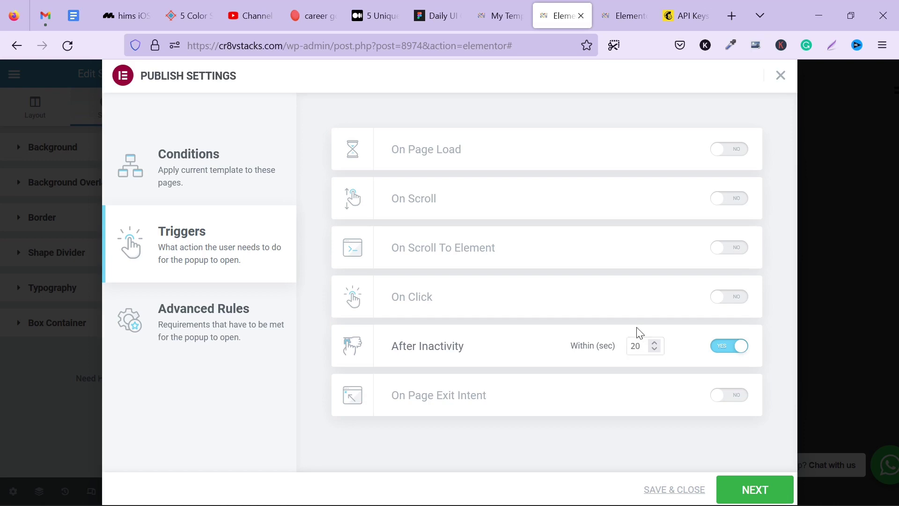
click(711, 348)
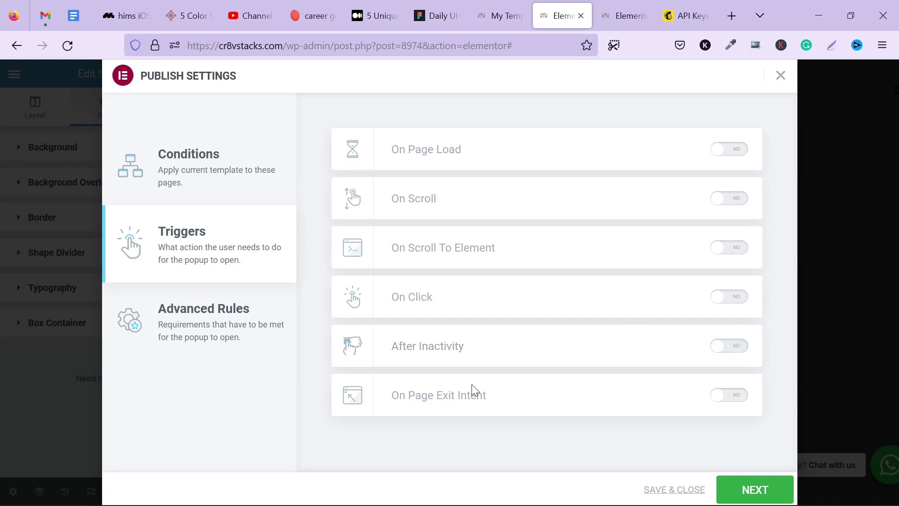
click(748, 405)
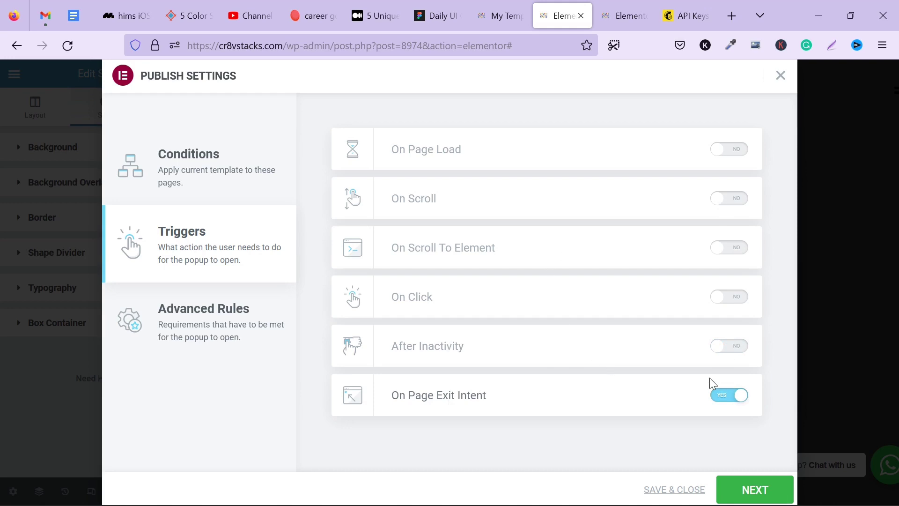
click(724, 398)
Step: Review the Advanced Rules, then save and close the popup's publish settings
click(231, 326)
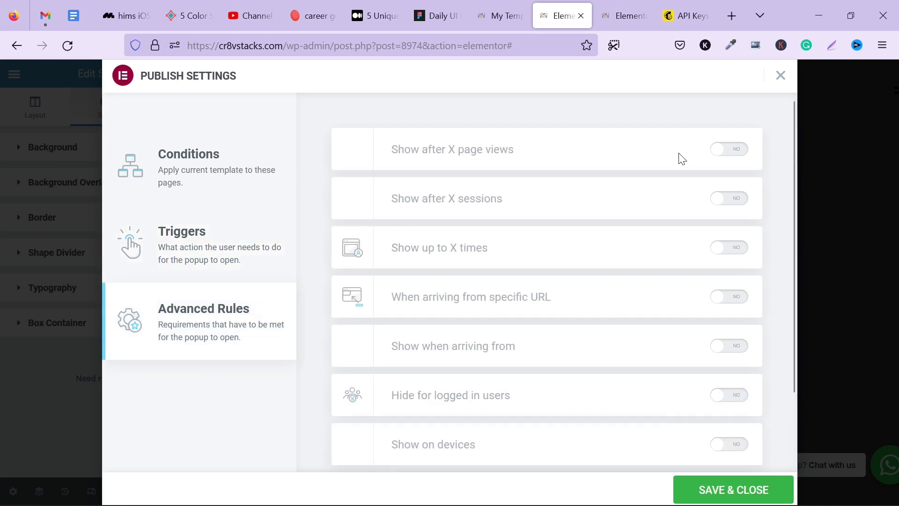
scroll(700, 260, down, 2)
scroll(675, 316, up, 2)
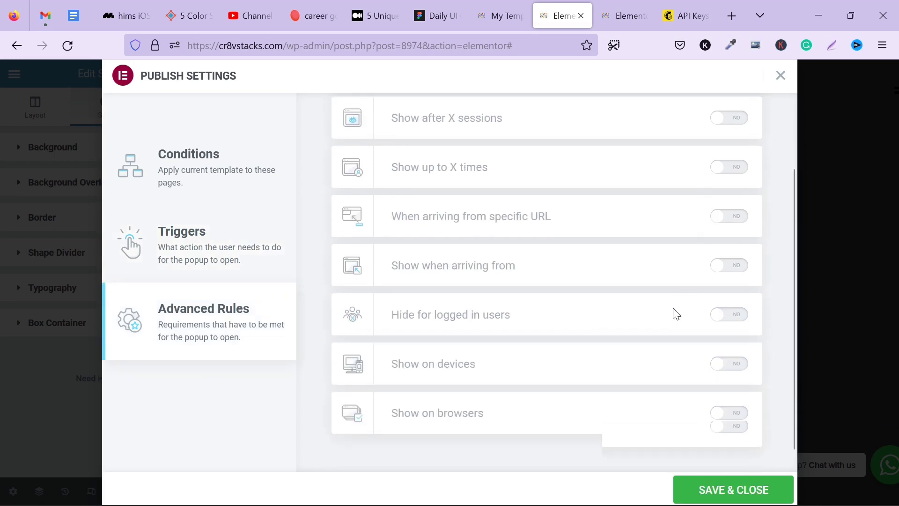
scroll(669, 234, down, 2)
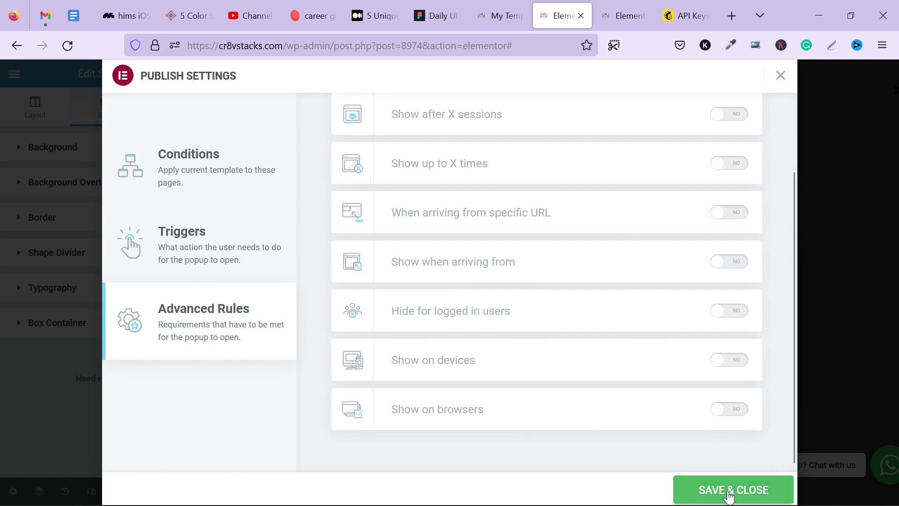
scroll(312, 227, up, 2)
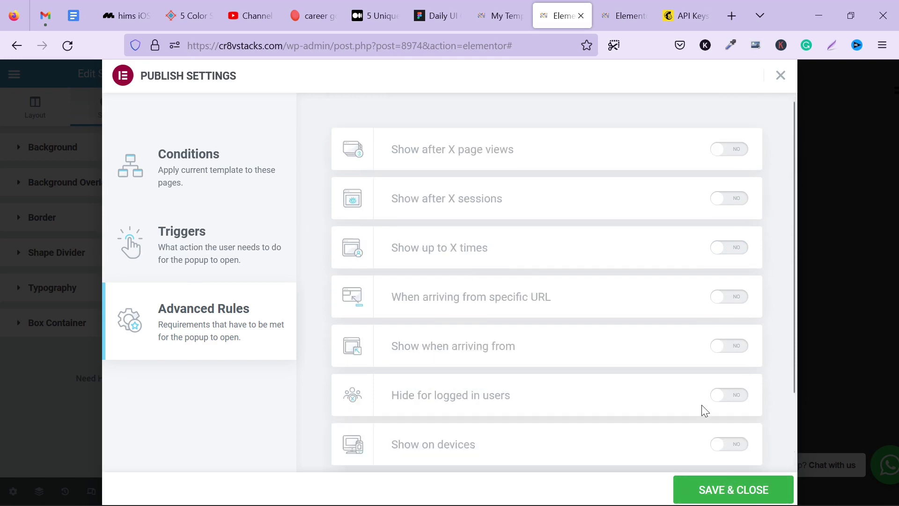
click(726, 493)
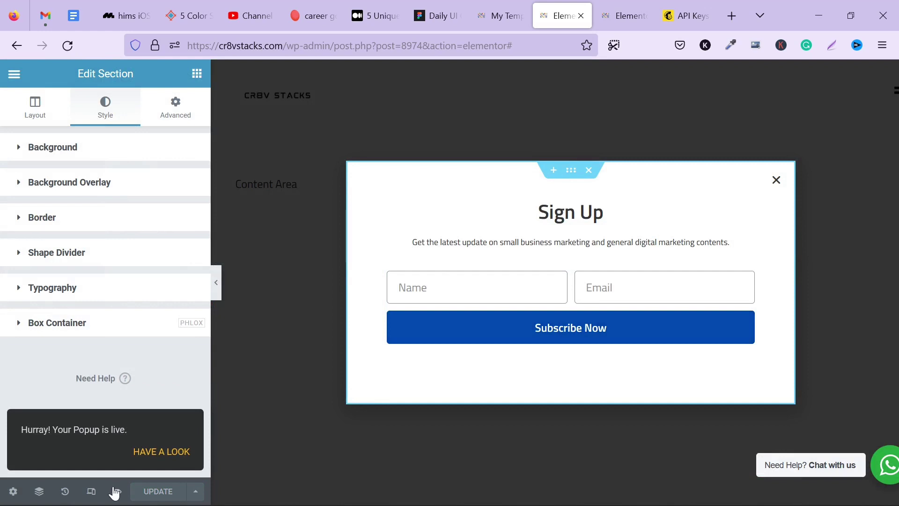
mouse_move(115, 492)
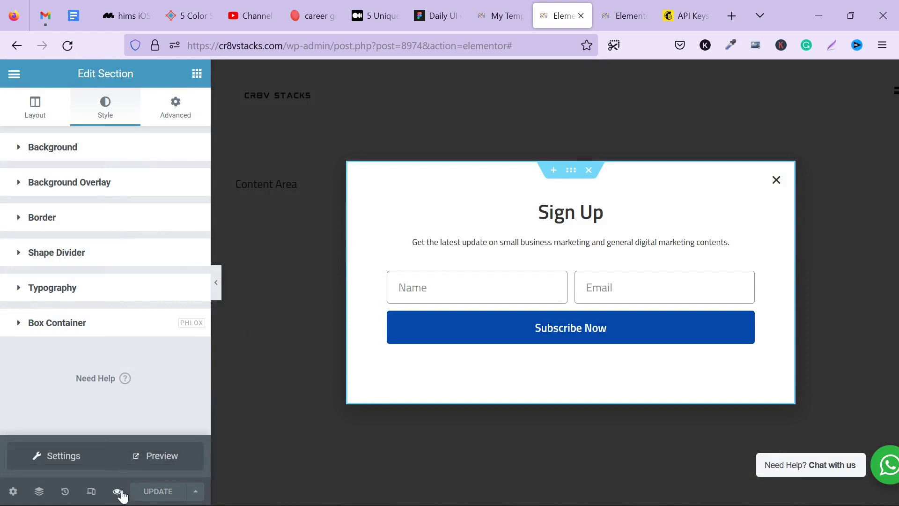
Step: In the popup preview, enter a test name, pick a saved e-mail, and submit Subscribe Now
click(165, 454)
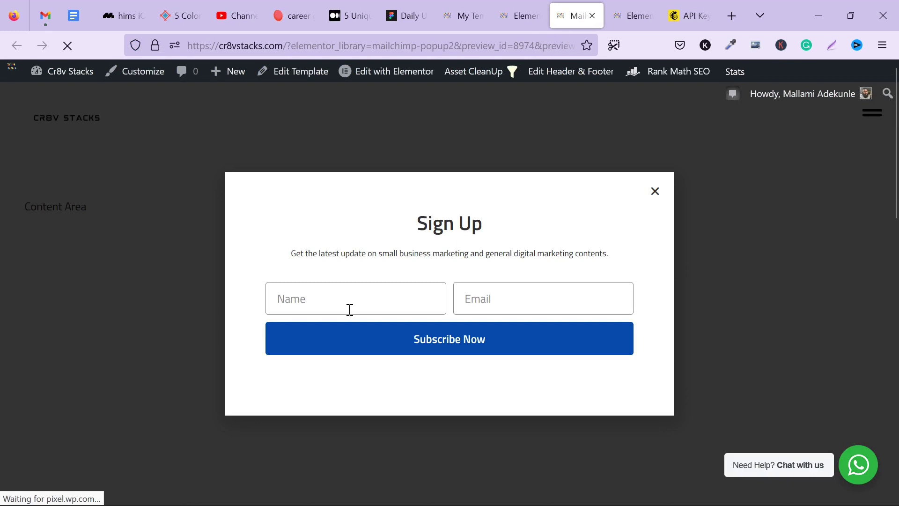
click(350, 308)
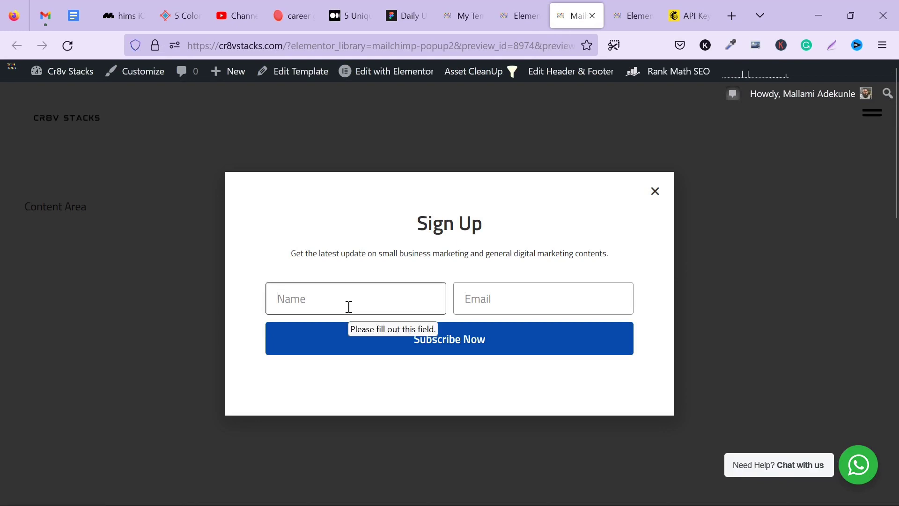
text(Kunle)
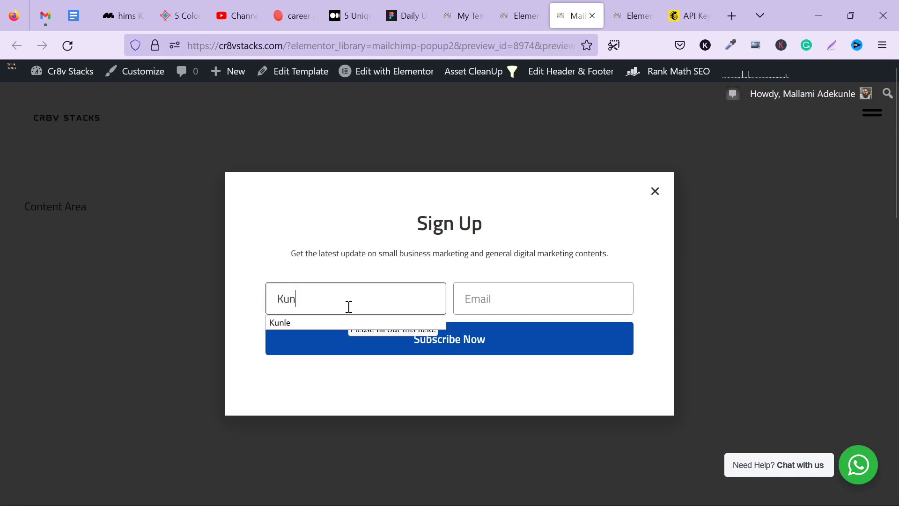
click(473, 304)
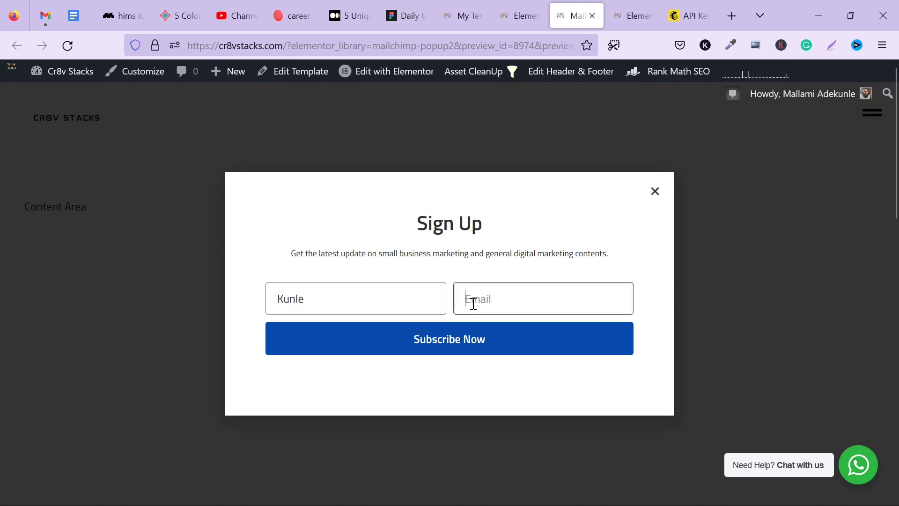
click(473, 304)
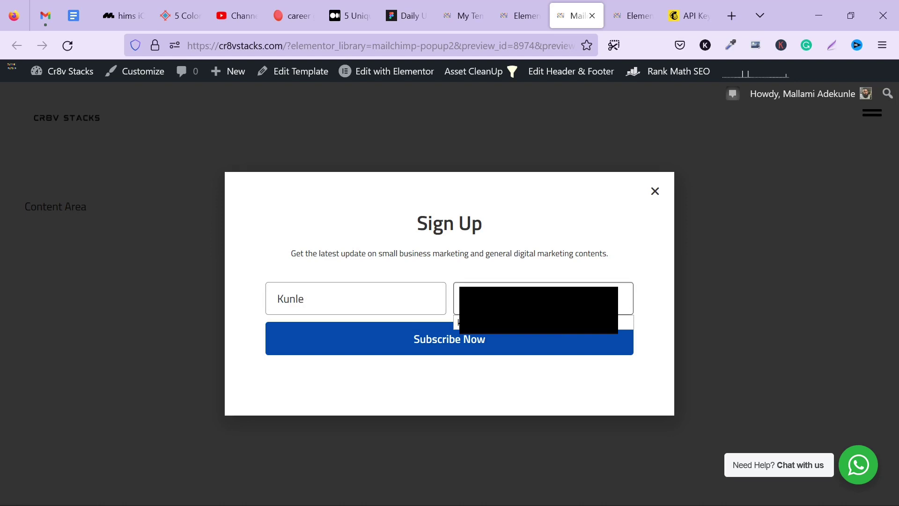
click(509, 339)
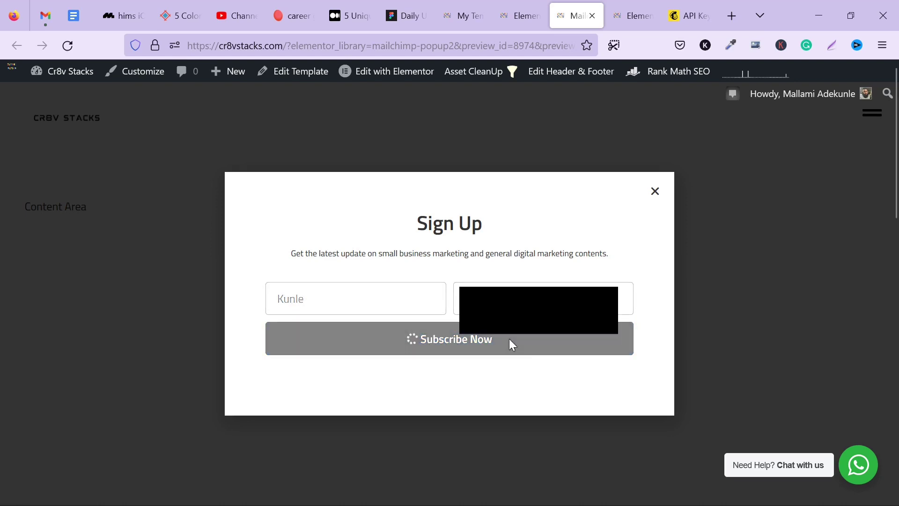